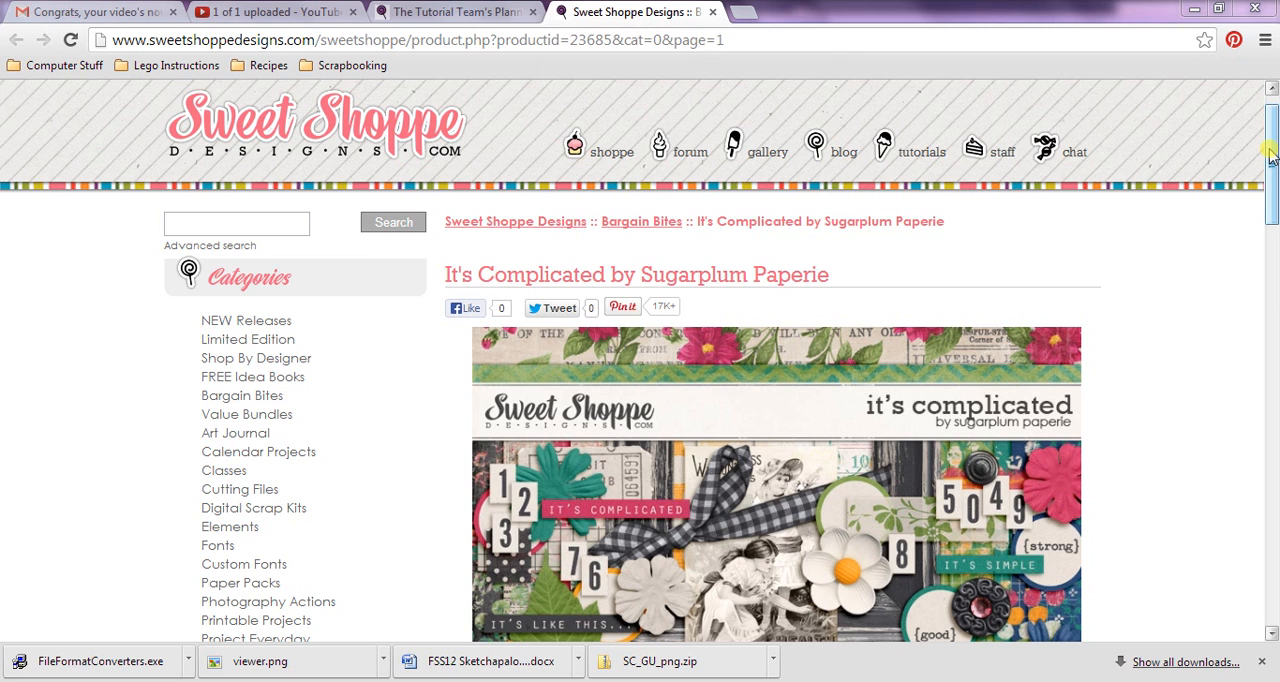
drag(1270, 155, 1272, 195)
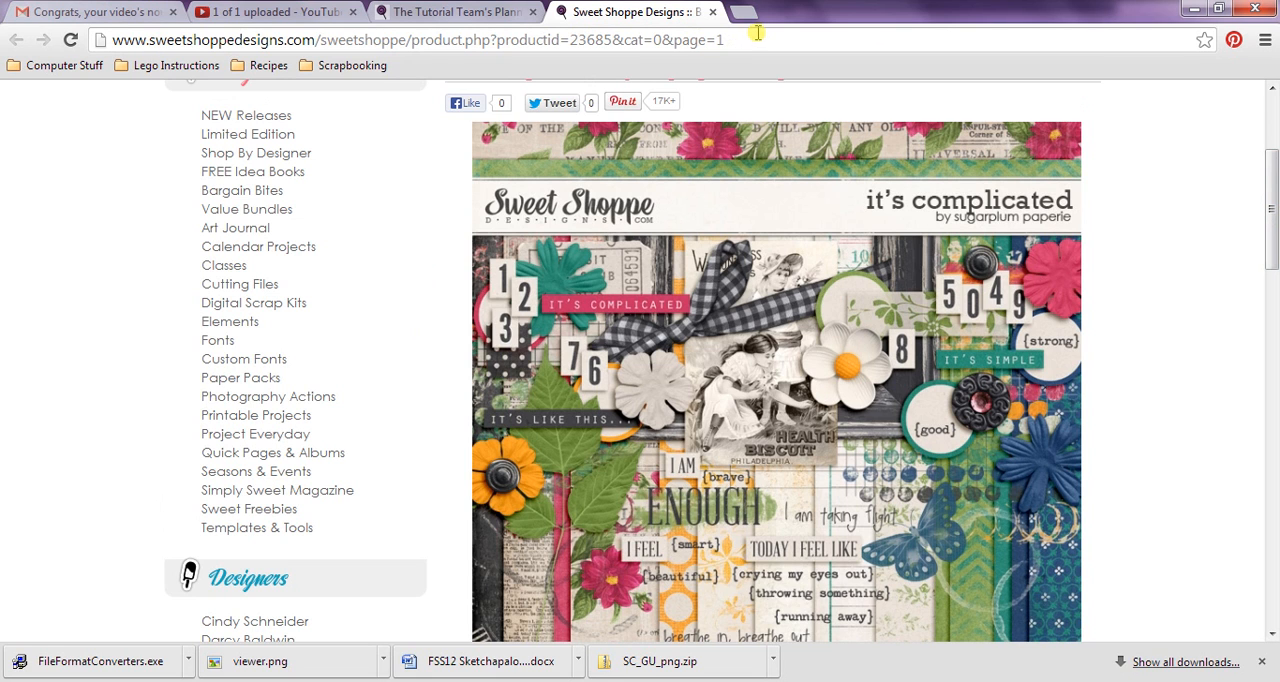
drag(1274, 252, 1274, 198)
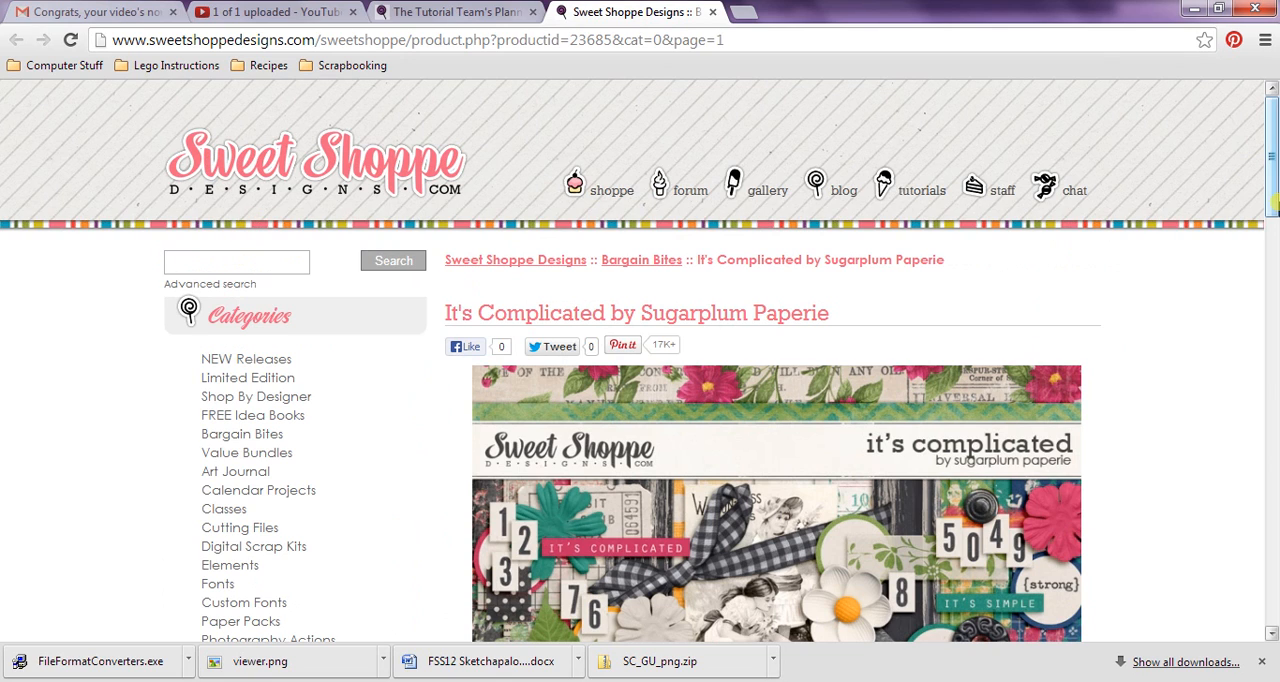
drag(1271, 174, 1275, 240)
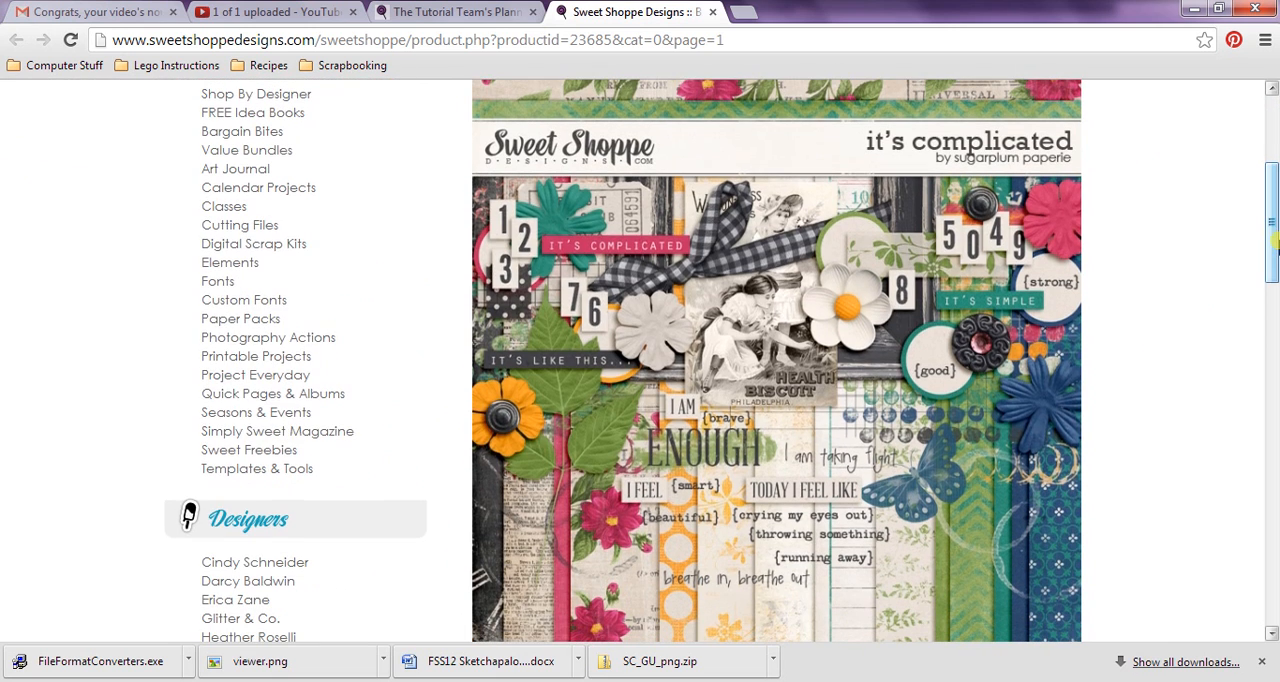
Step: Switch to StoryBook Creator and hide the black frame over the girl's photo on page 27
key(alt+Tab)
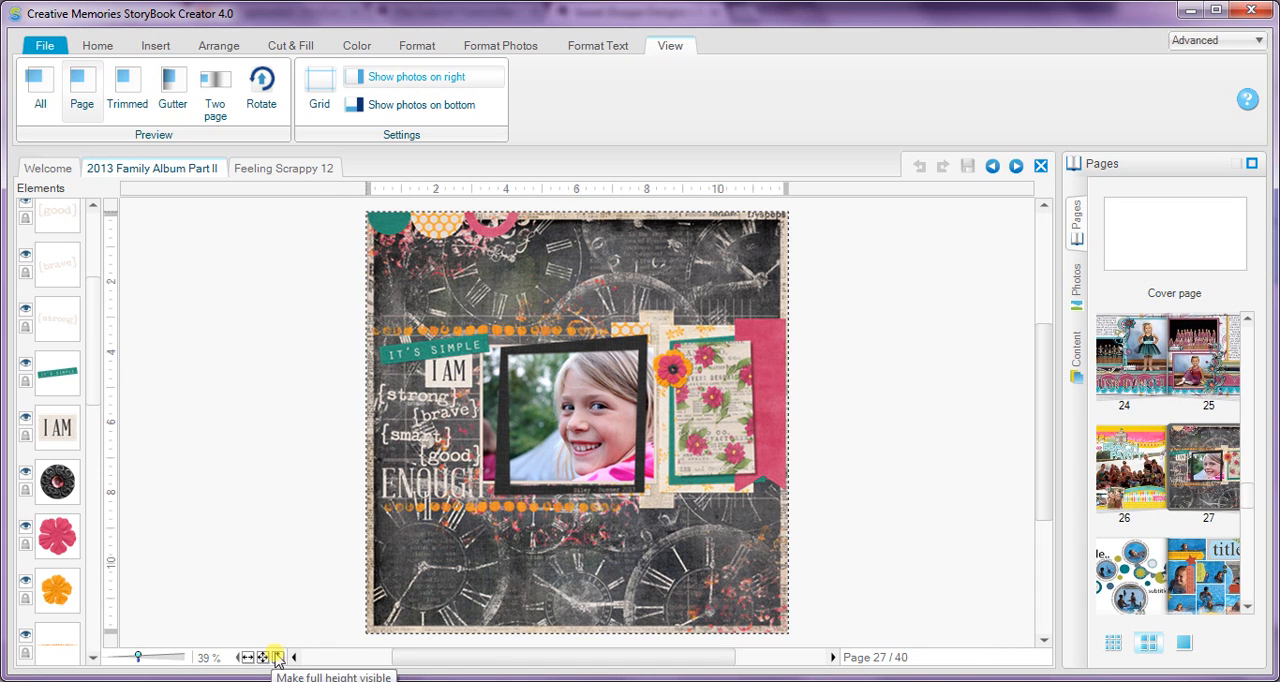
click(157, 659)
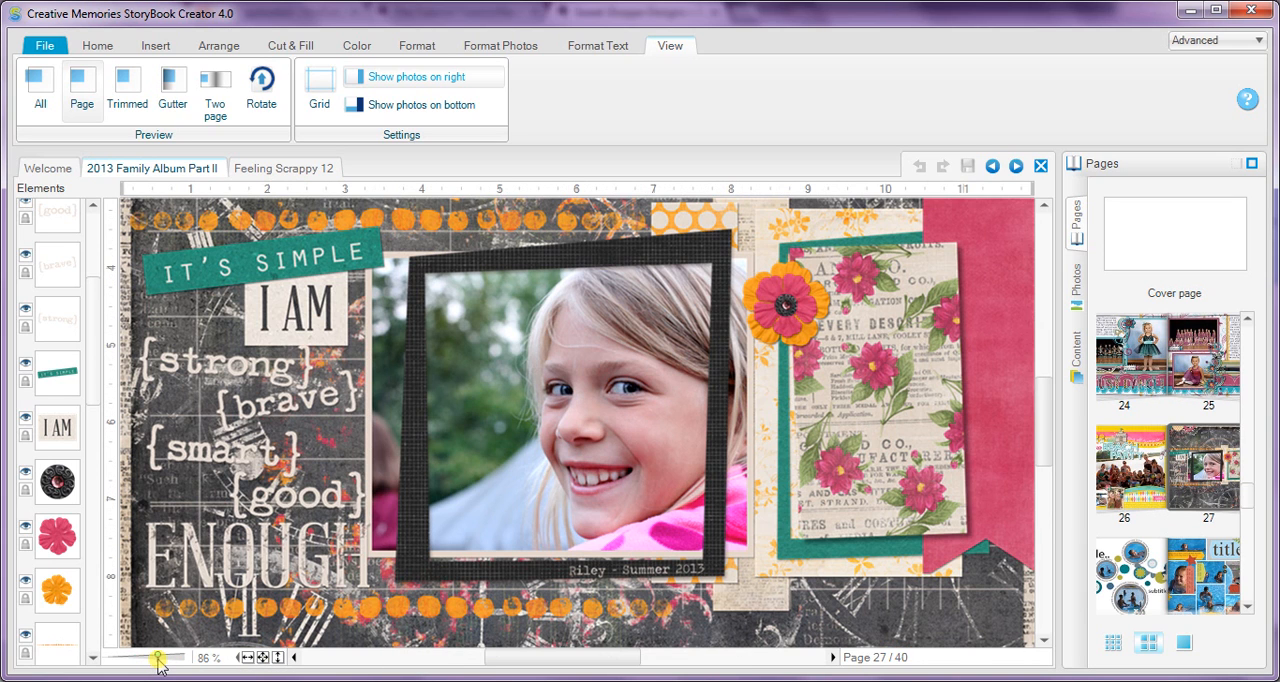
drag(161, 657, 165, 657)
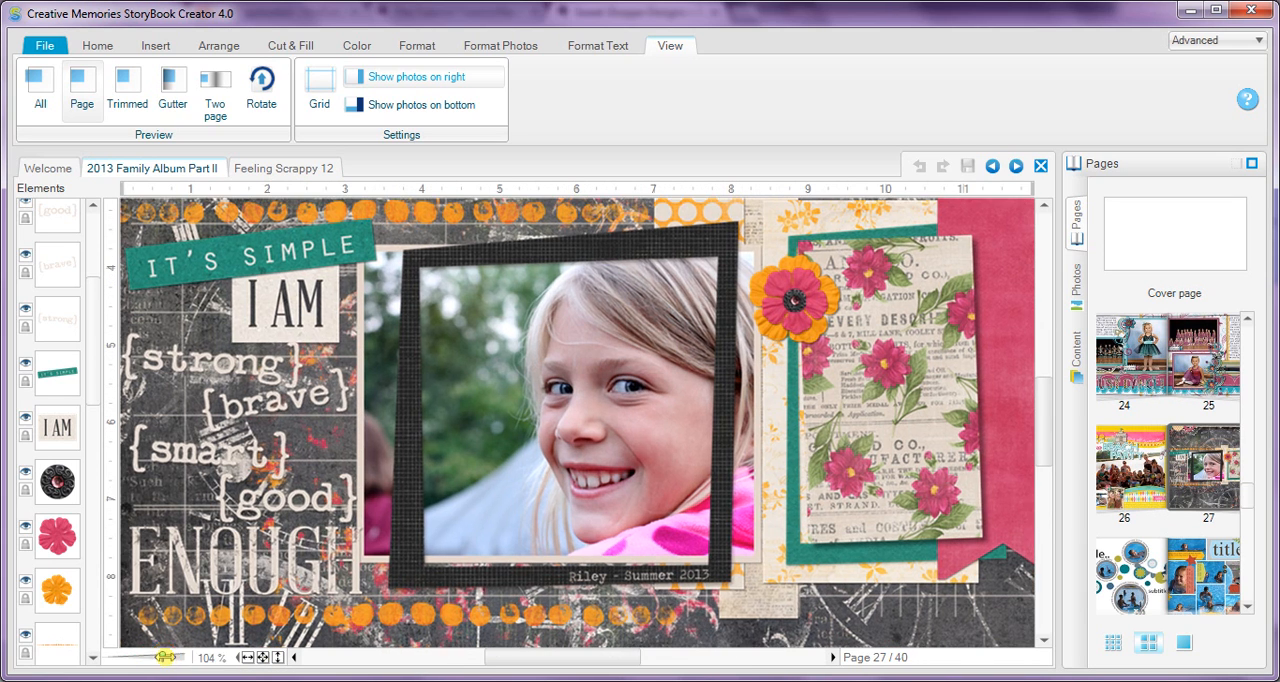
right_click(529, 218)
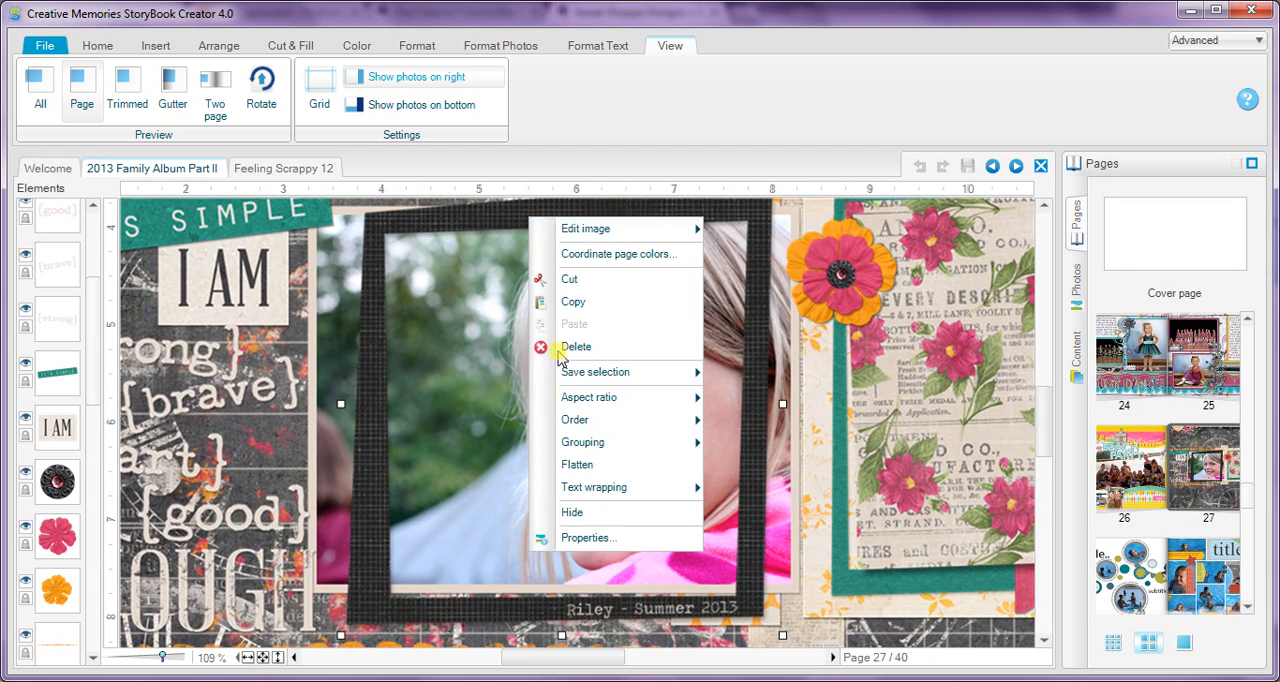
click(581, 512)
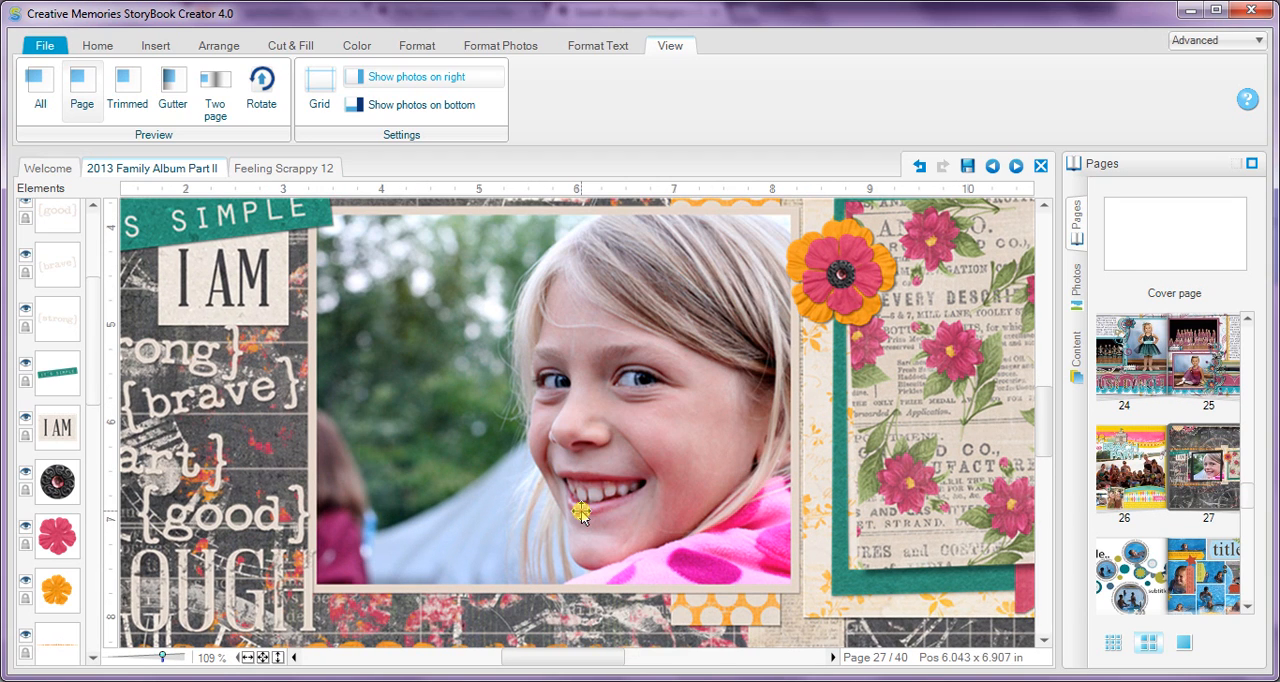
Step: Remove the shadow from the girl's photo
scroll(1047, 420, up, 3)
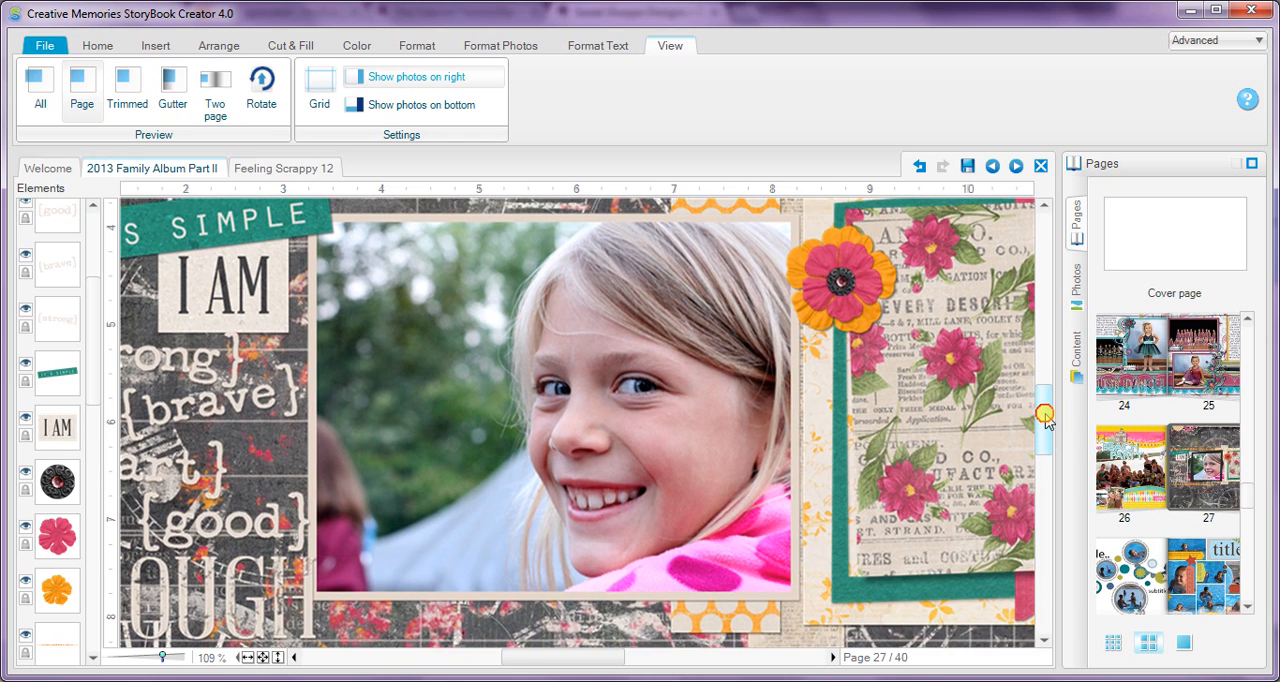
click(557, 443)
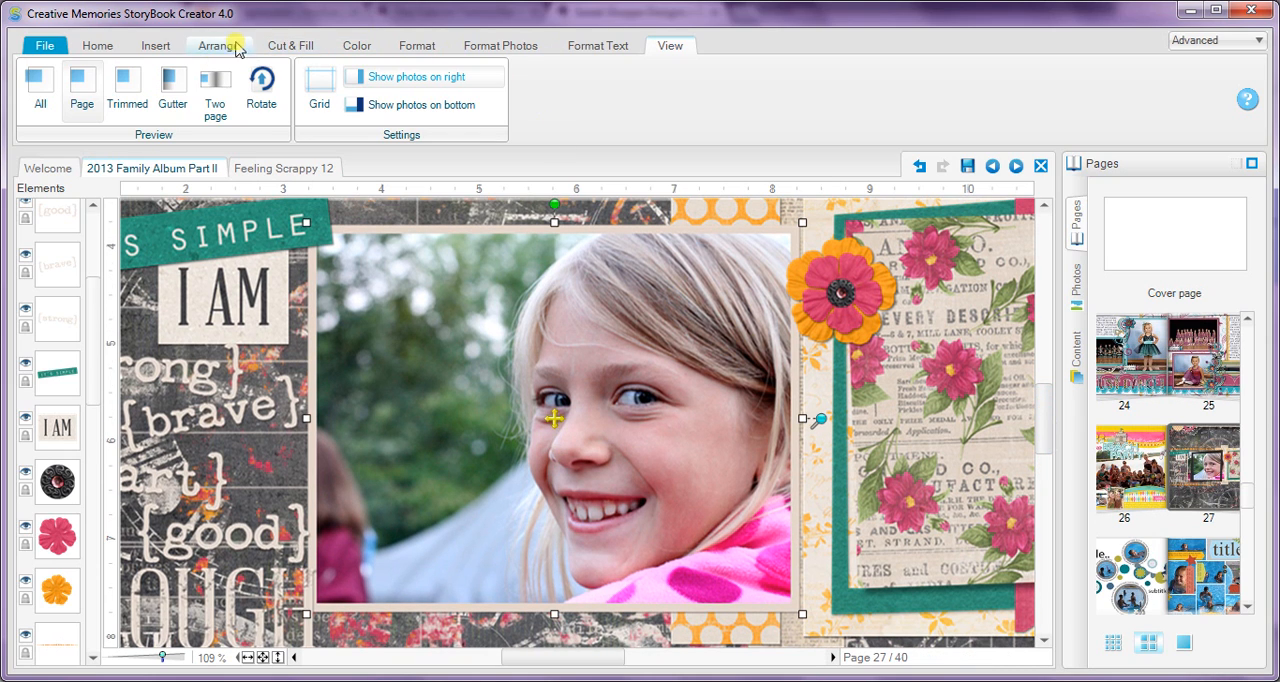
click(414, 45)
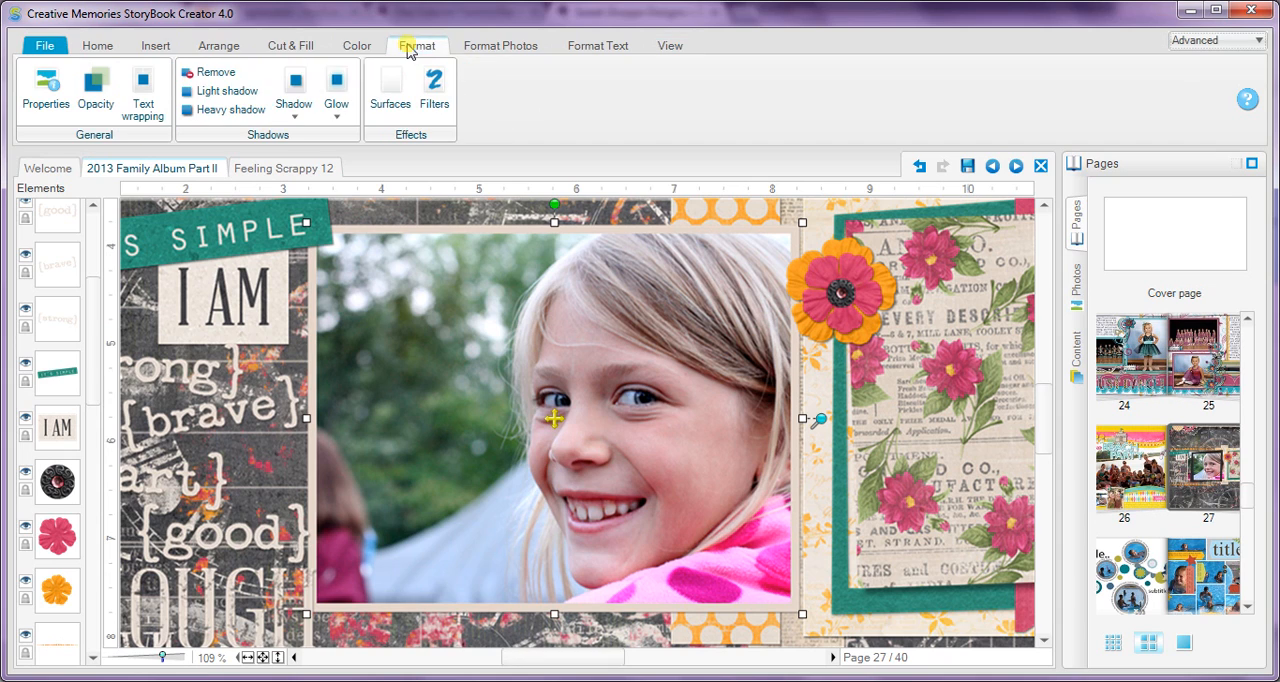
click(217, 74)
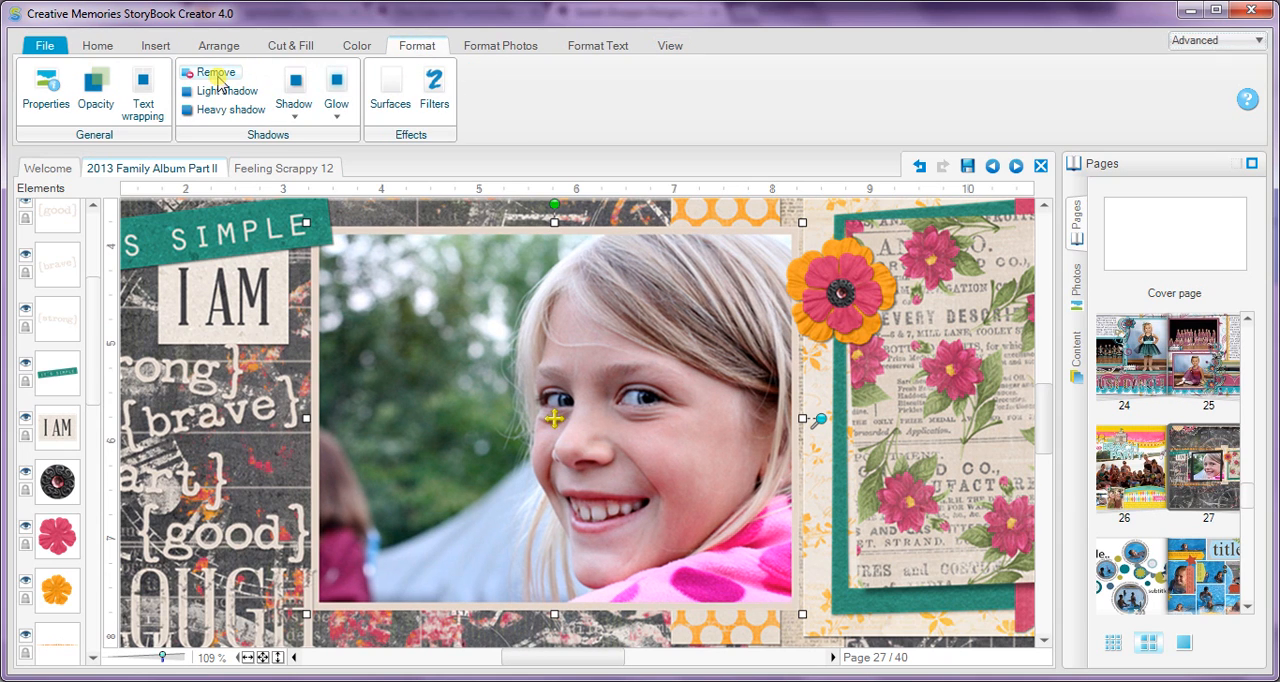
Step: Remove the mat around the girl's photo
click(497, 45)
click(416, 100)
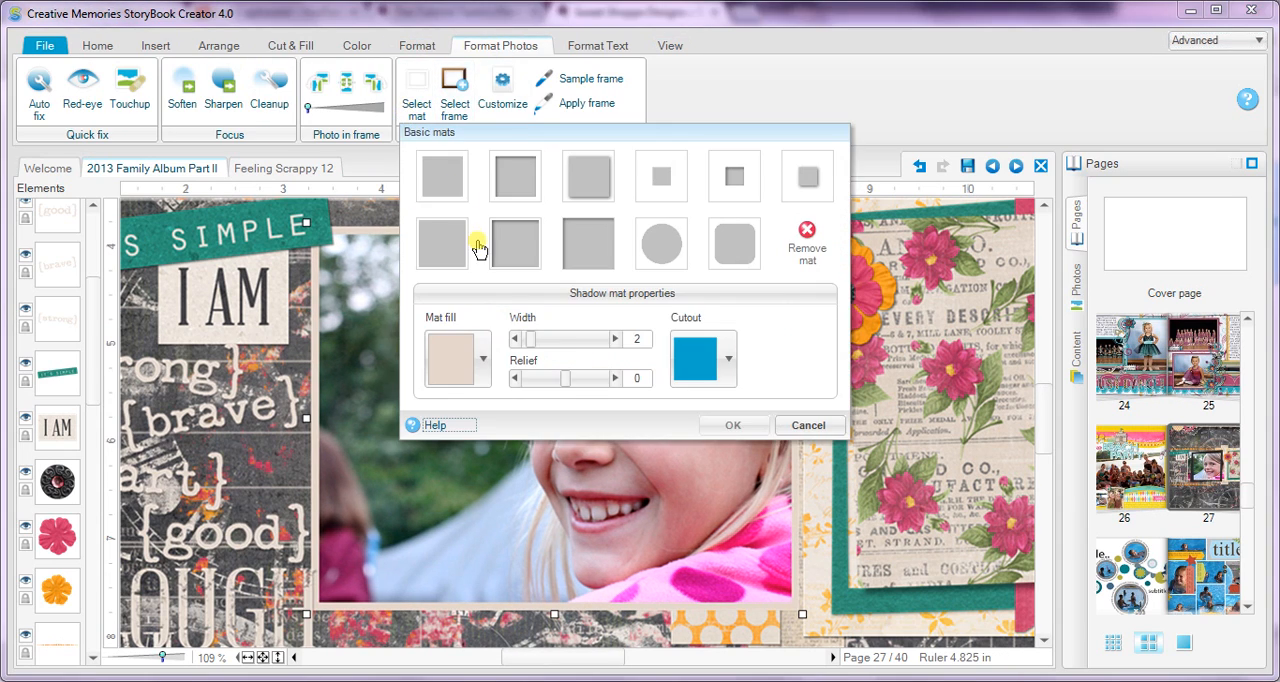
click(807, 240)
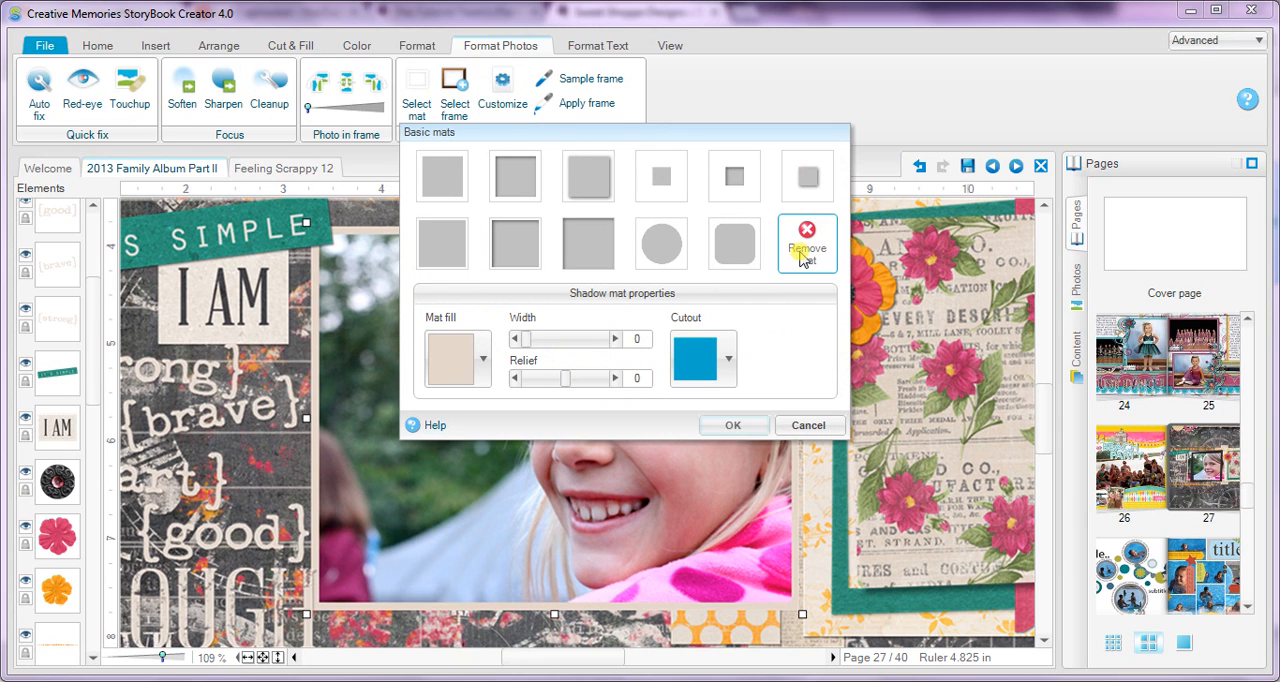
click(733, 425)
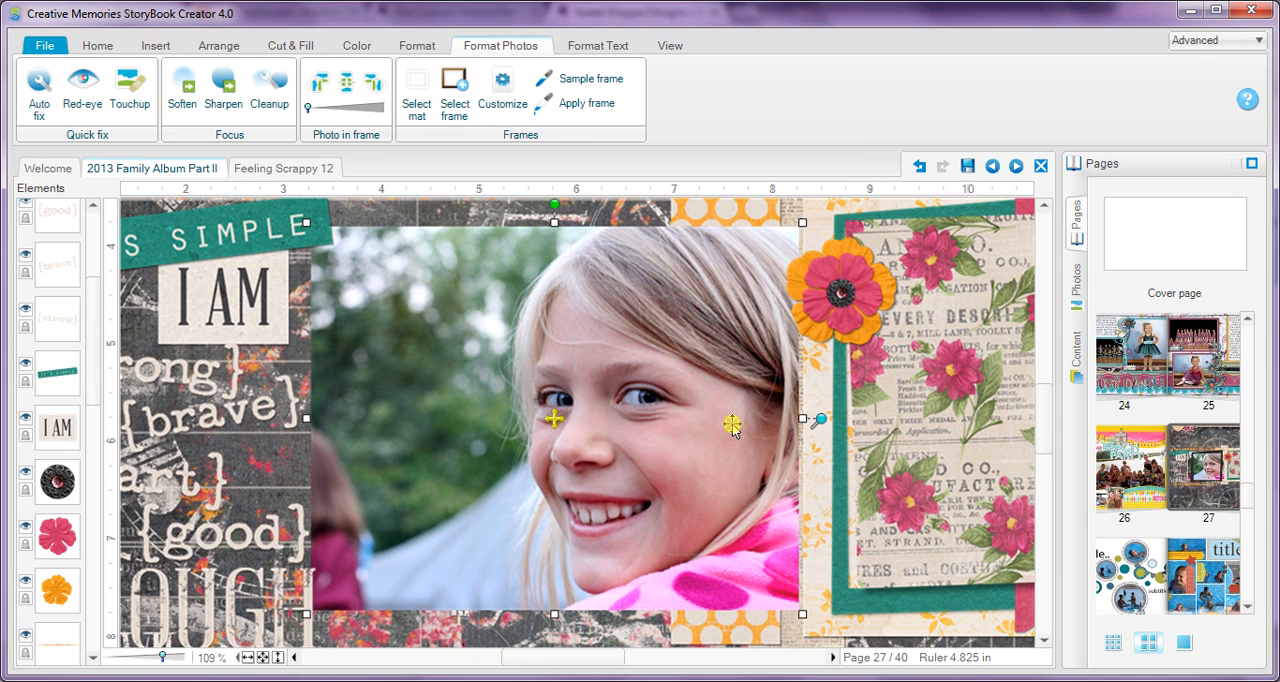
click(502, 222)
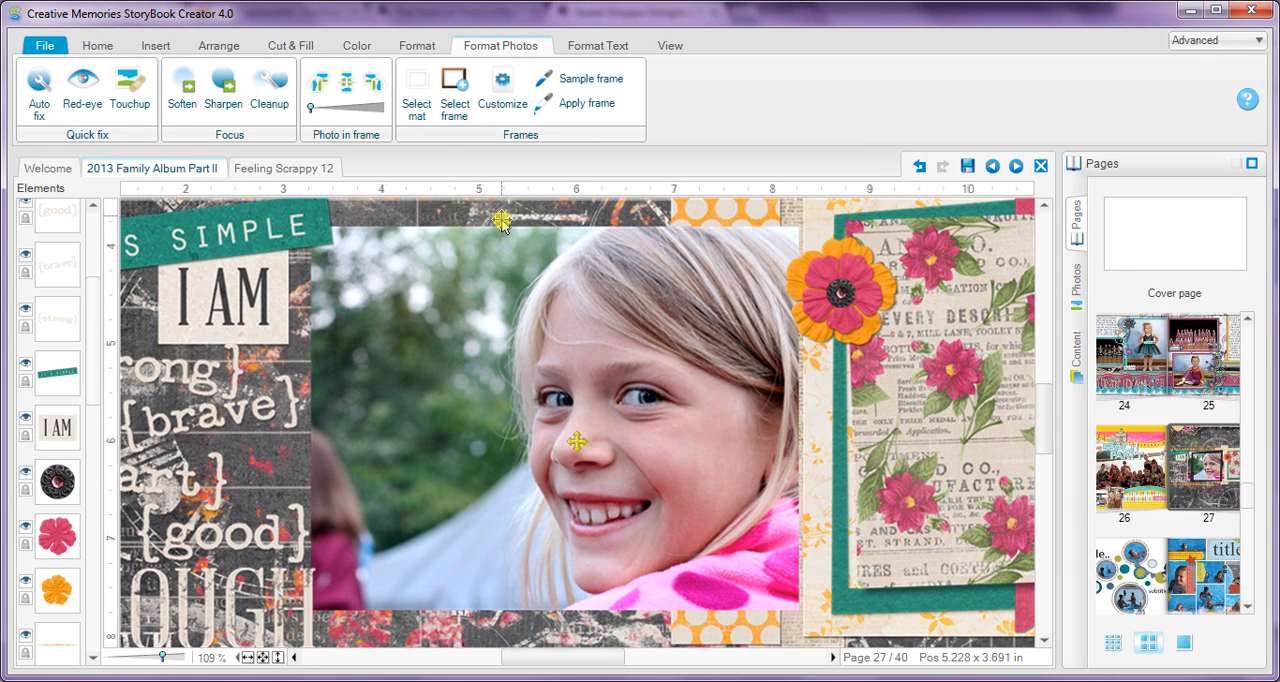
Step: Try to use the Wand cutter on the girl's photo without flattening it
click(587, 394)
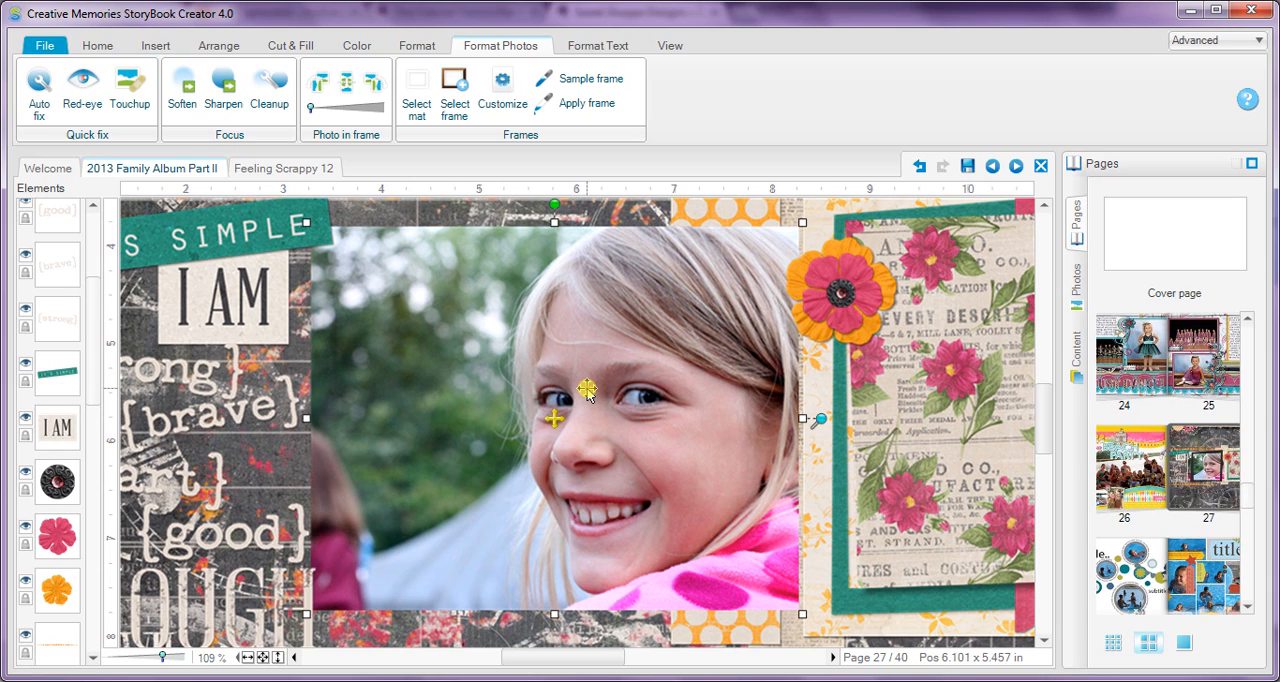
click(288, 46)
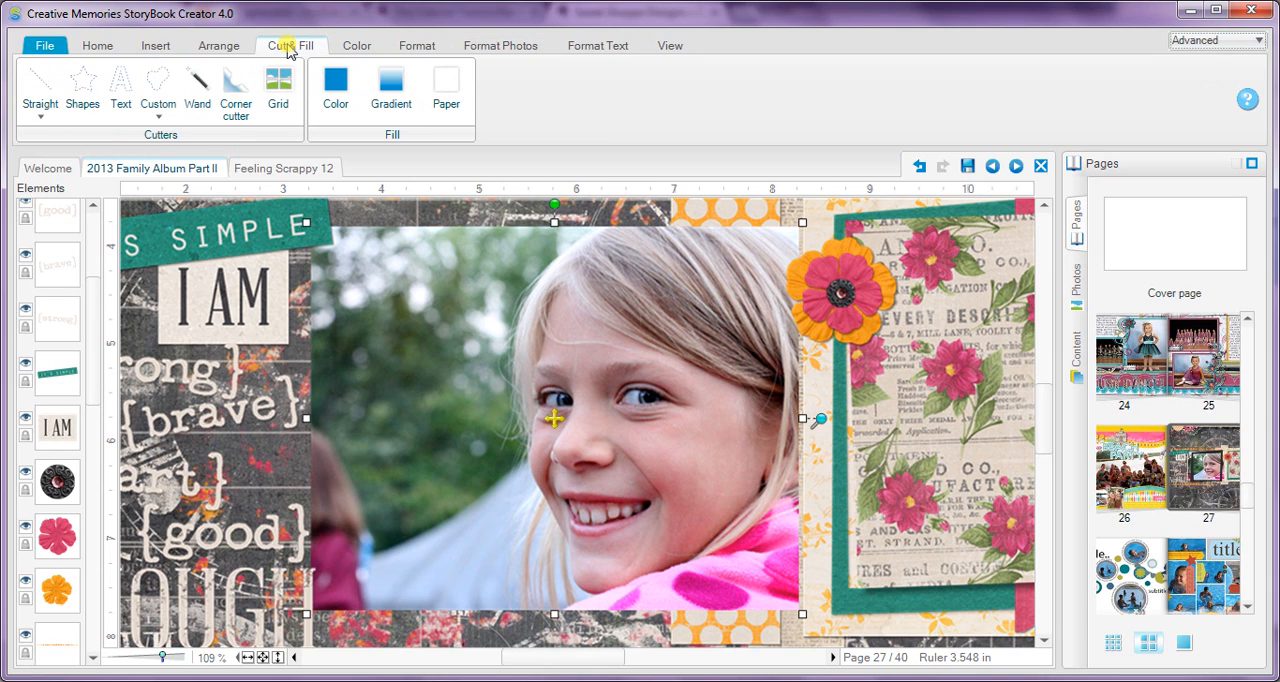
click(190, 88)
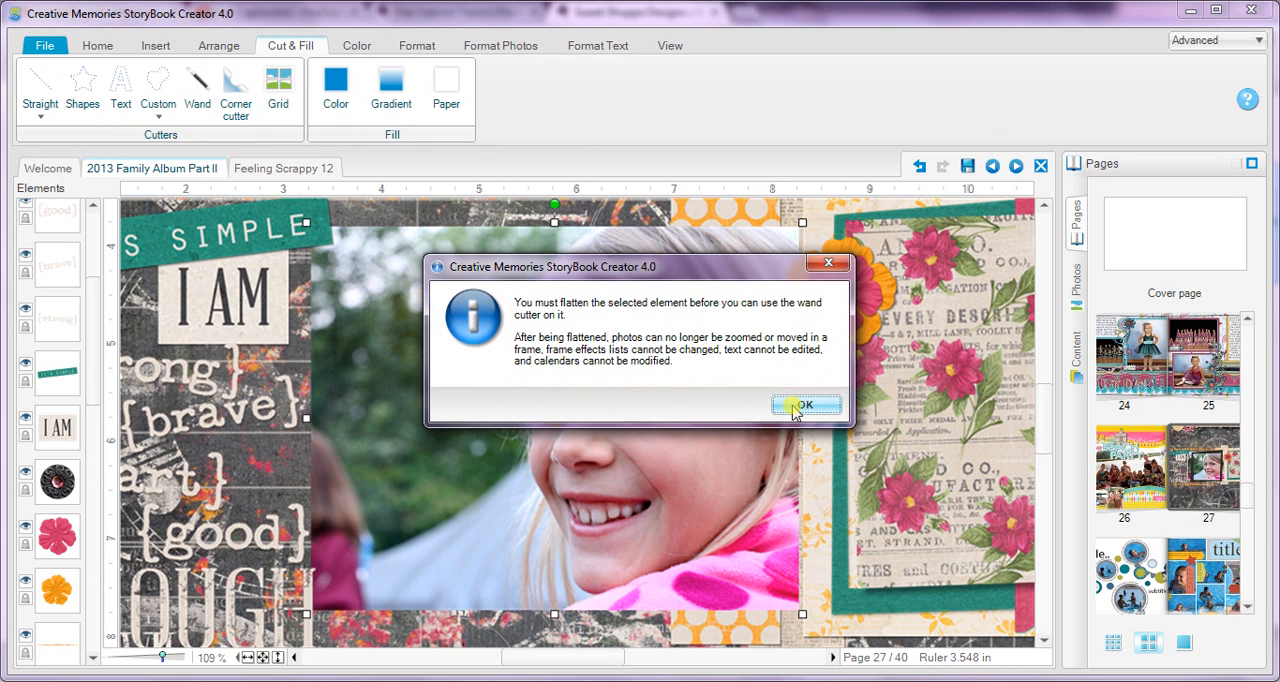
drag(736, 270, 1026, 414)
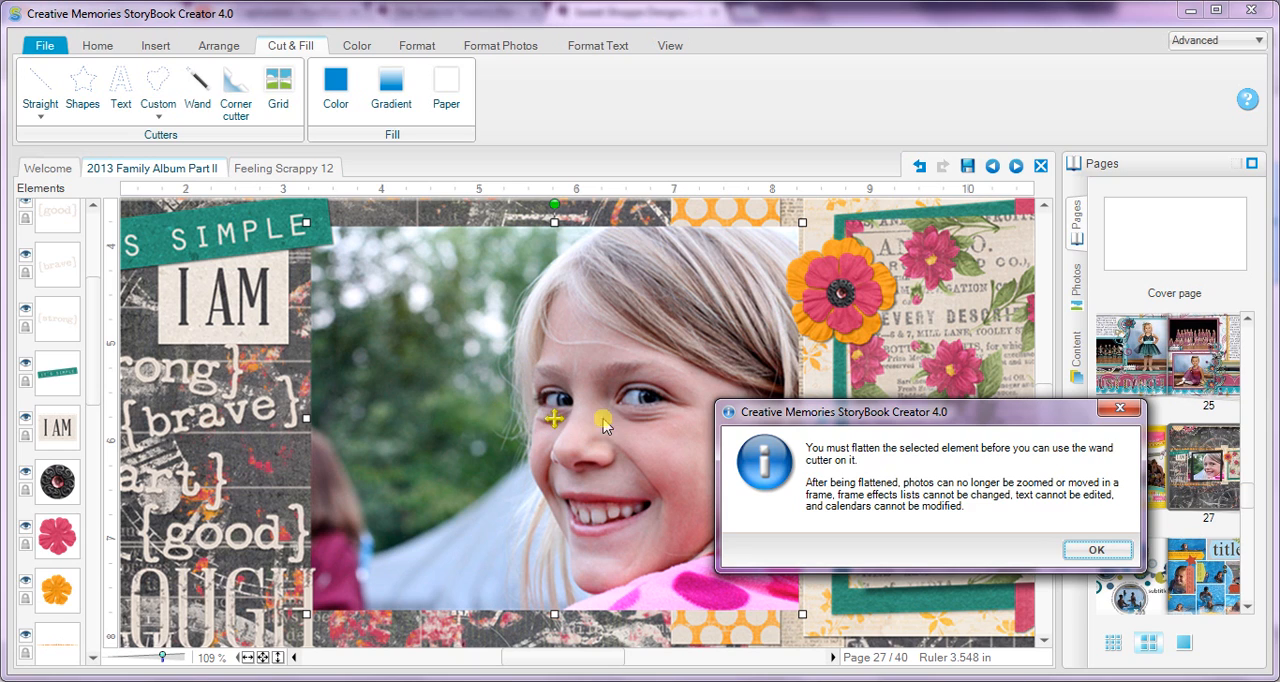
click(1097, 550)
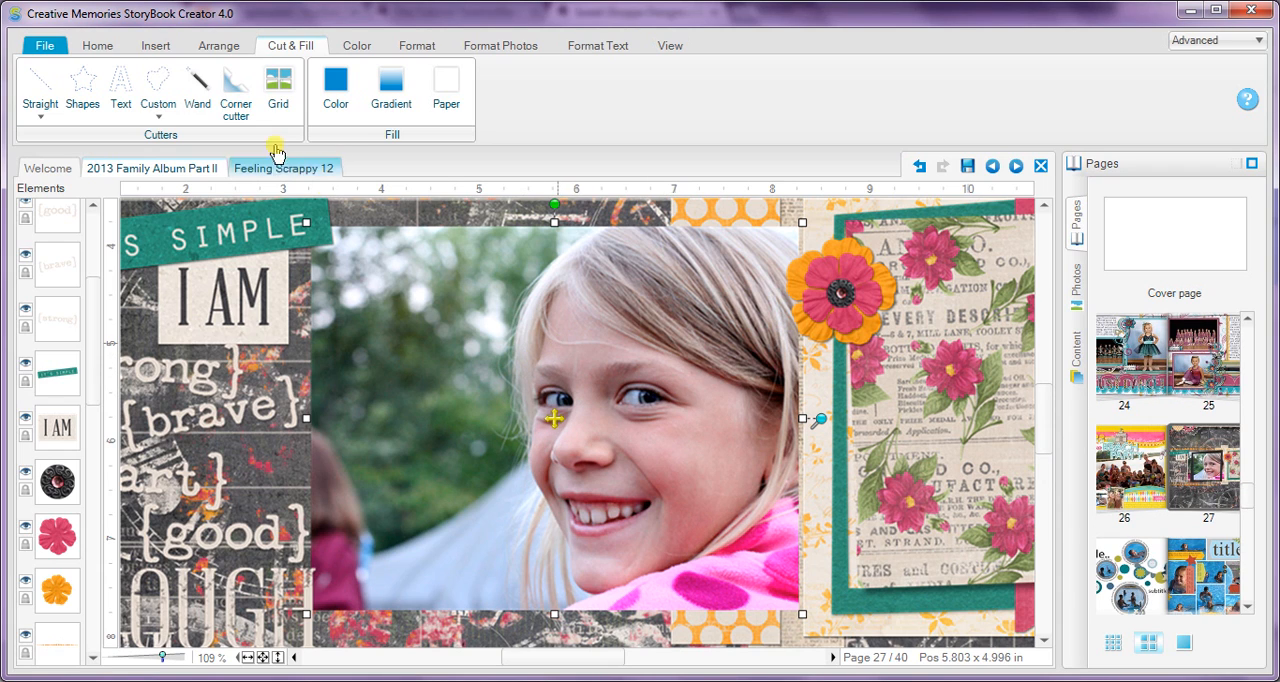
Step: Flatten the girl's photo and start the Wand cutter on it
right_click(446, 337)
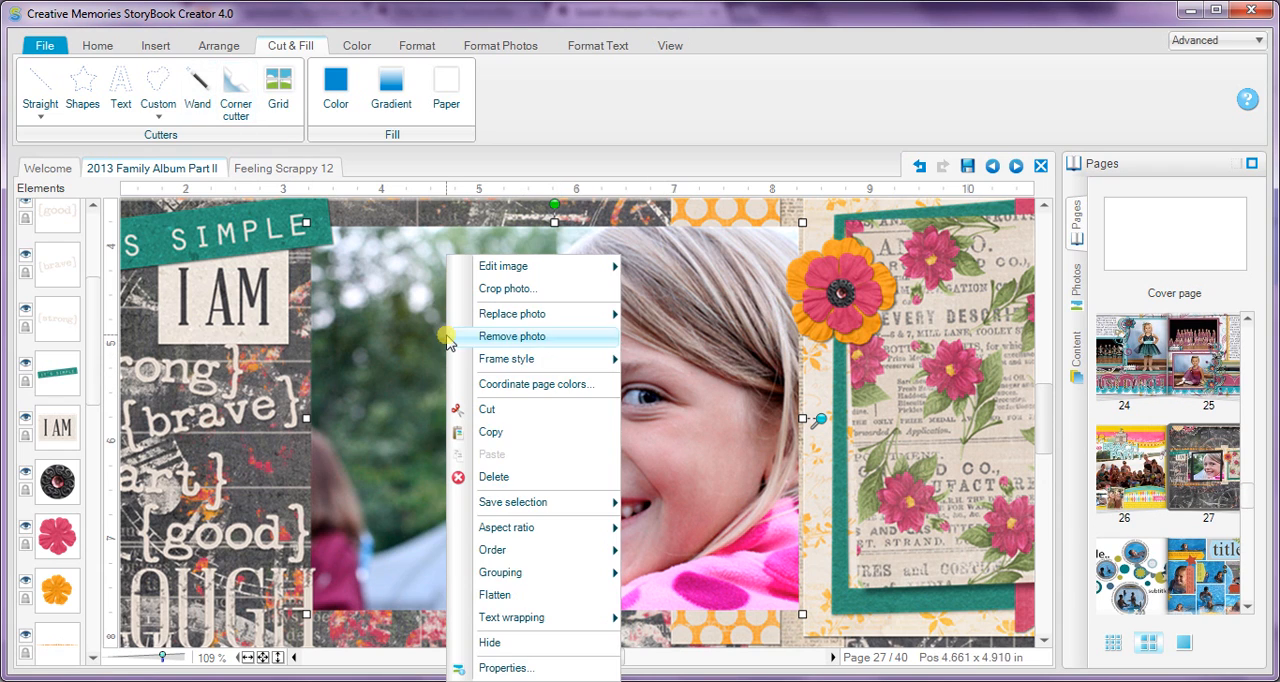
click(515, 592)
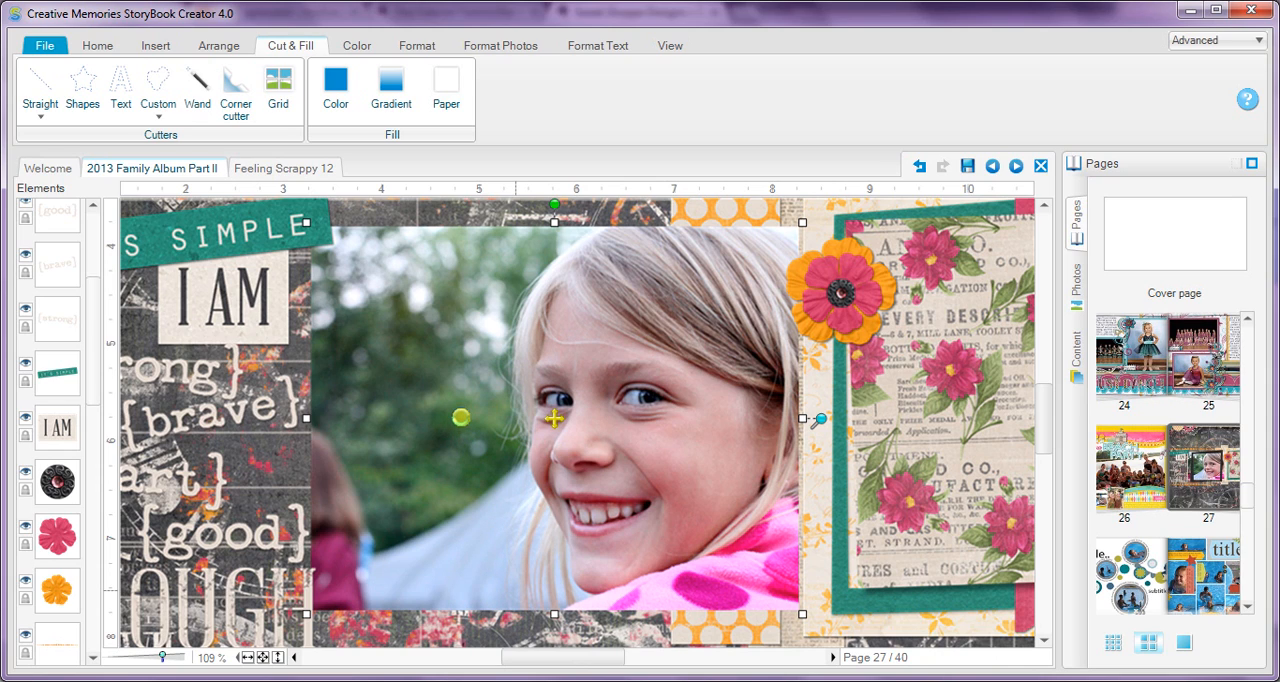
click(198, 101)
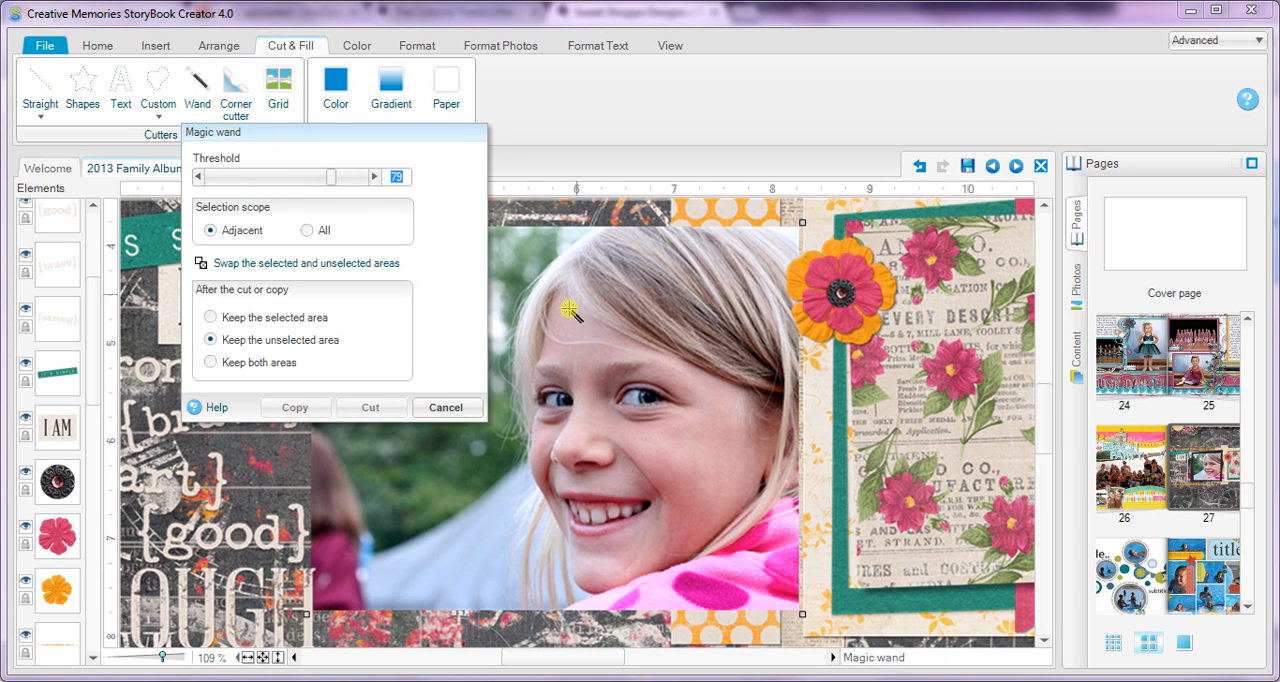
Step: Select a dark pink dot on the girl's jacket with the wand, then reselect that colour with the selection scope set to All
click(712, 593)
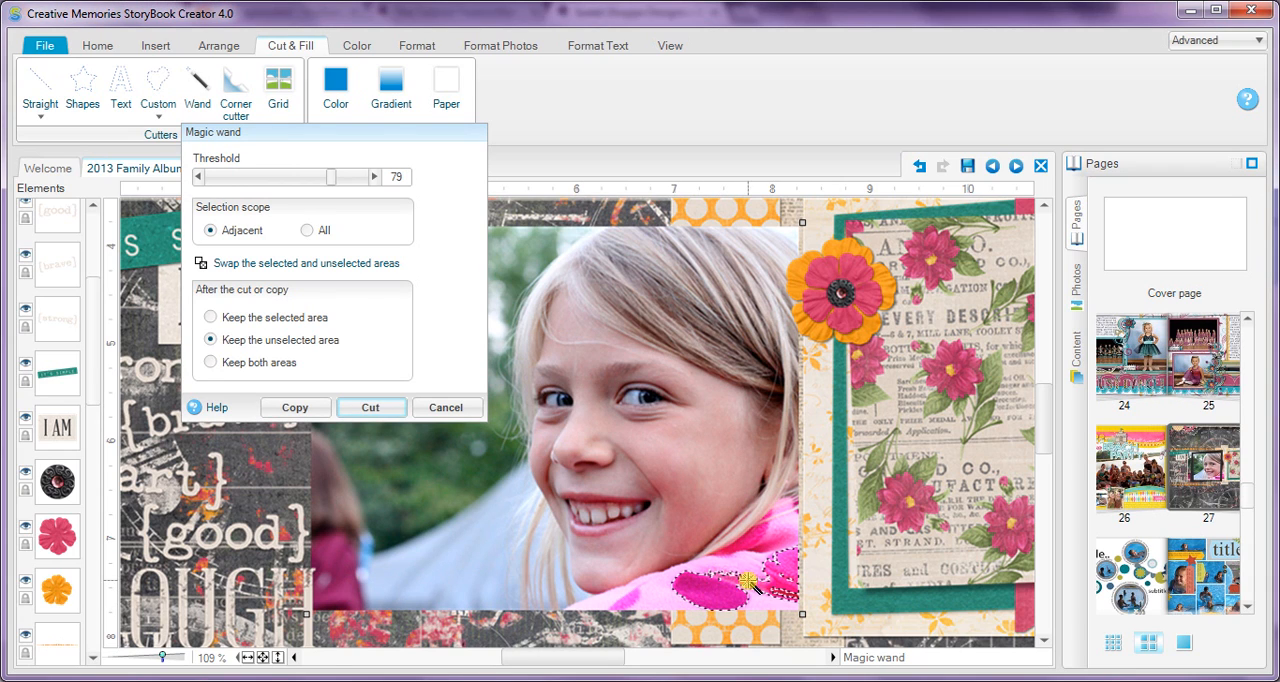
click(307, 231)
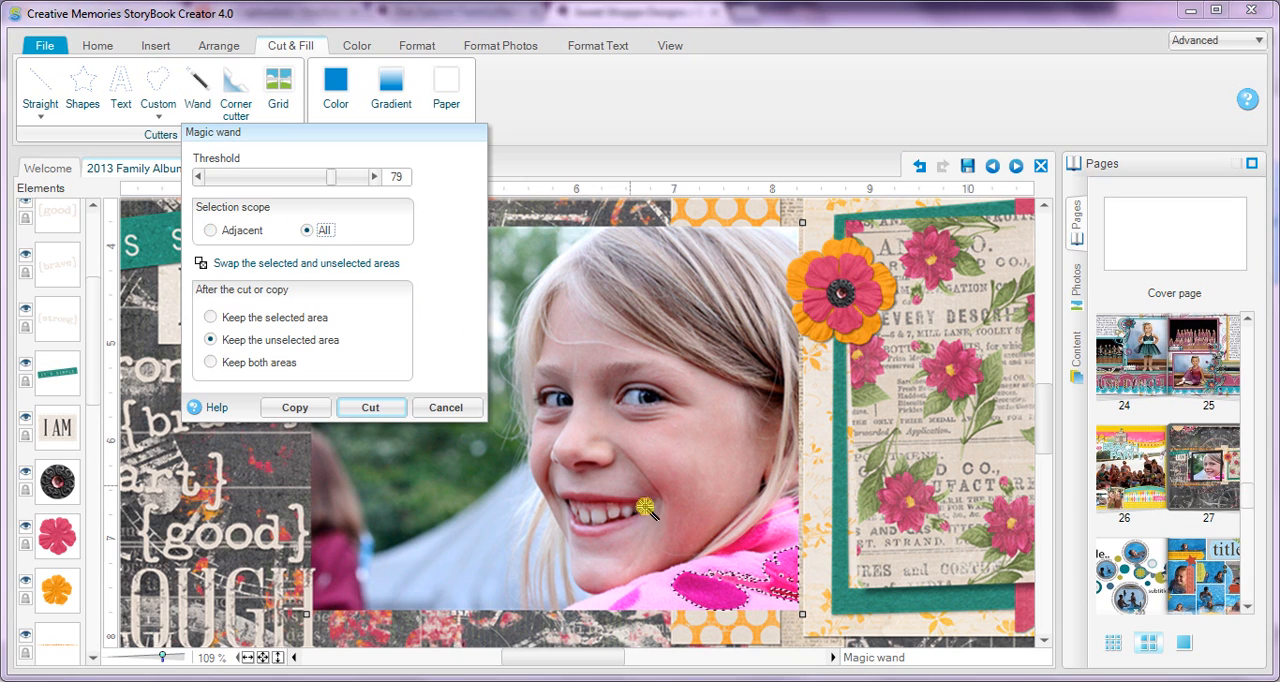
click(701, 585)
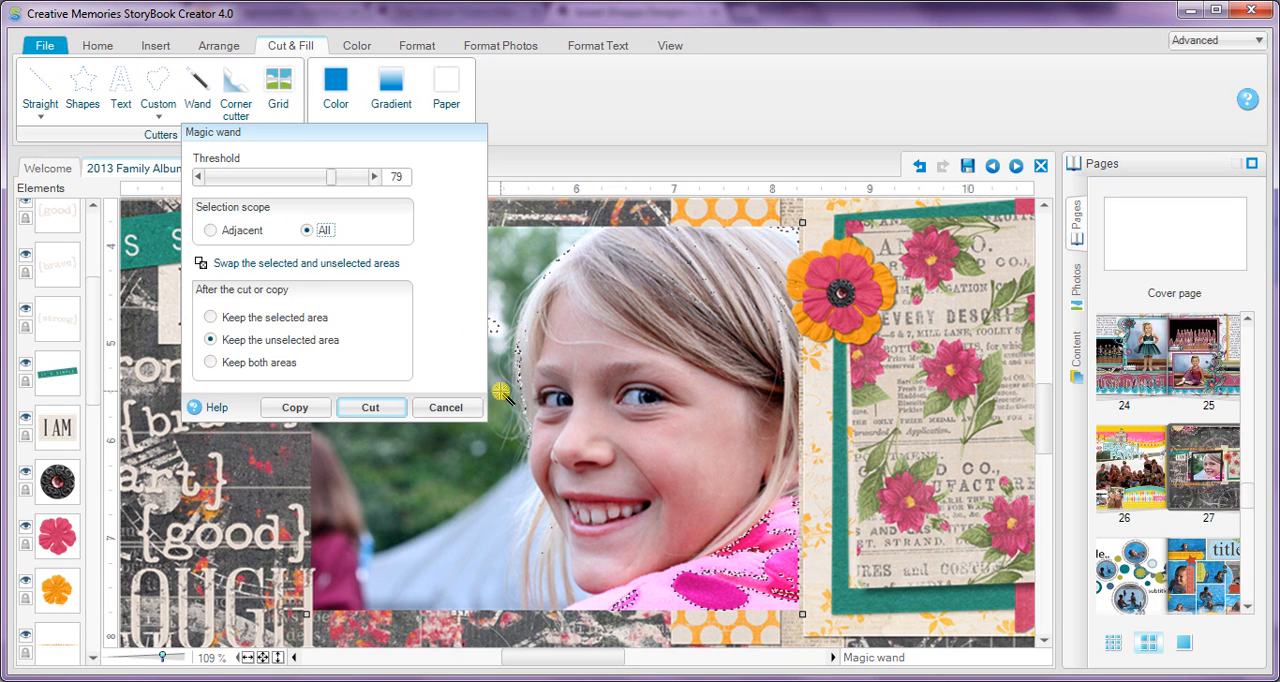
Step: Set the wand threshold to 15 and select areas of the girl's skin, hair, mouth and pink jacket
drag(380, 134, 329, 179)
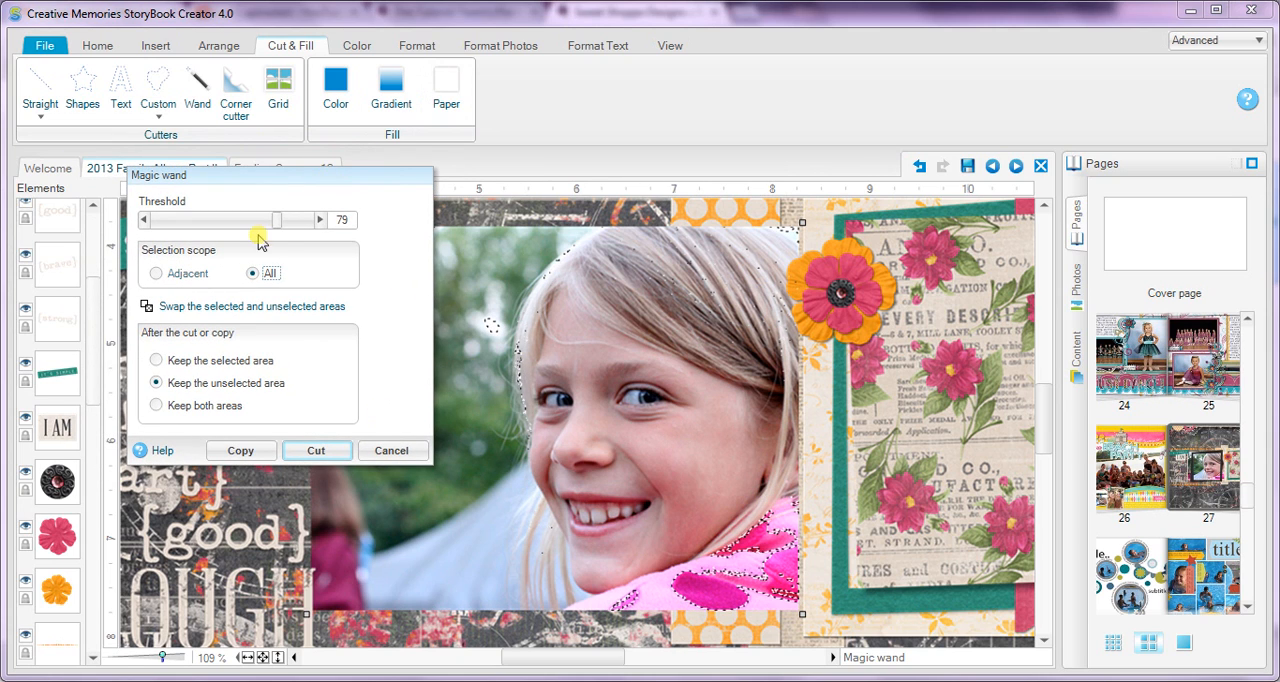
drag(277, 219, 178, 224)
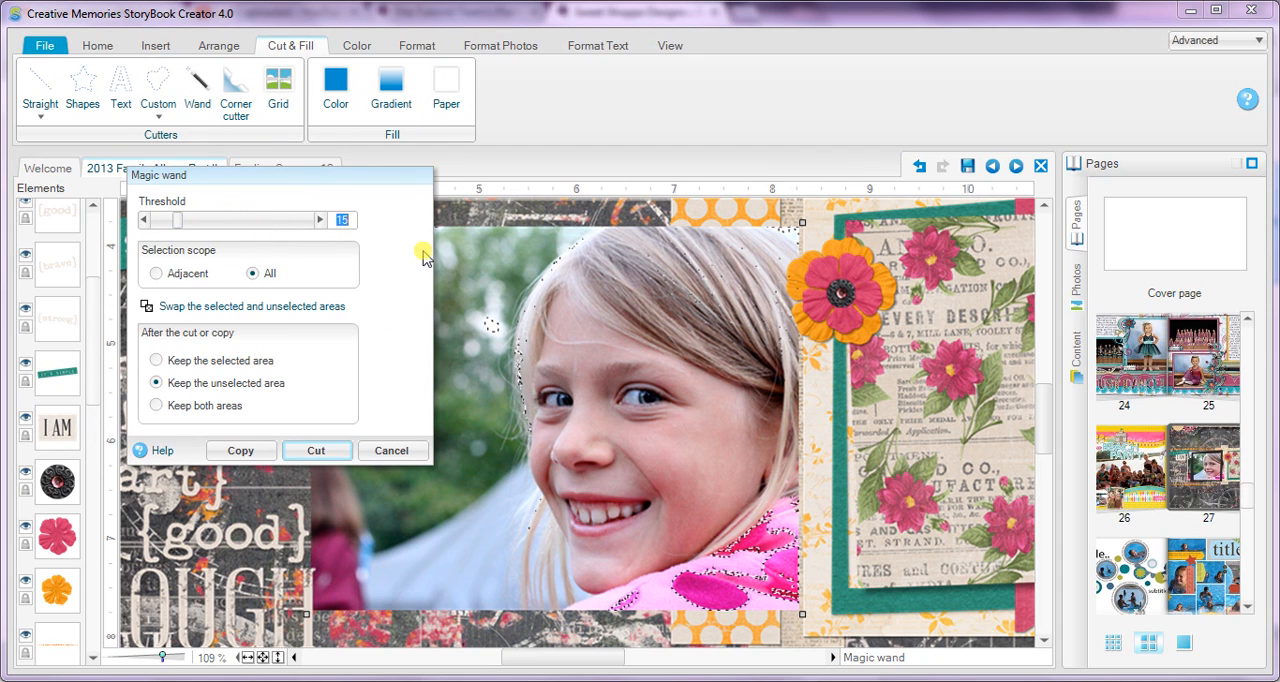
click(660, 447)
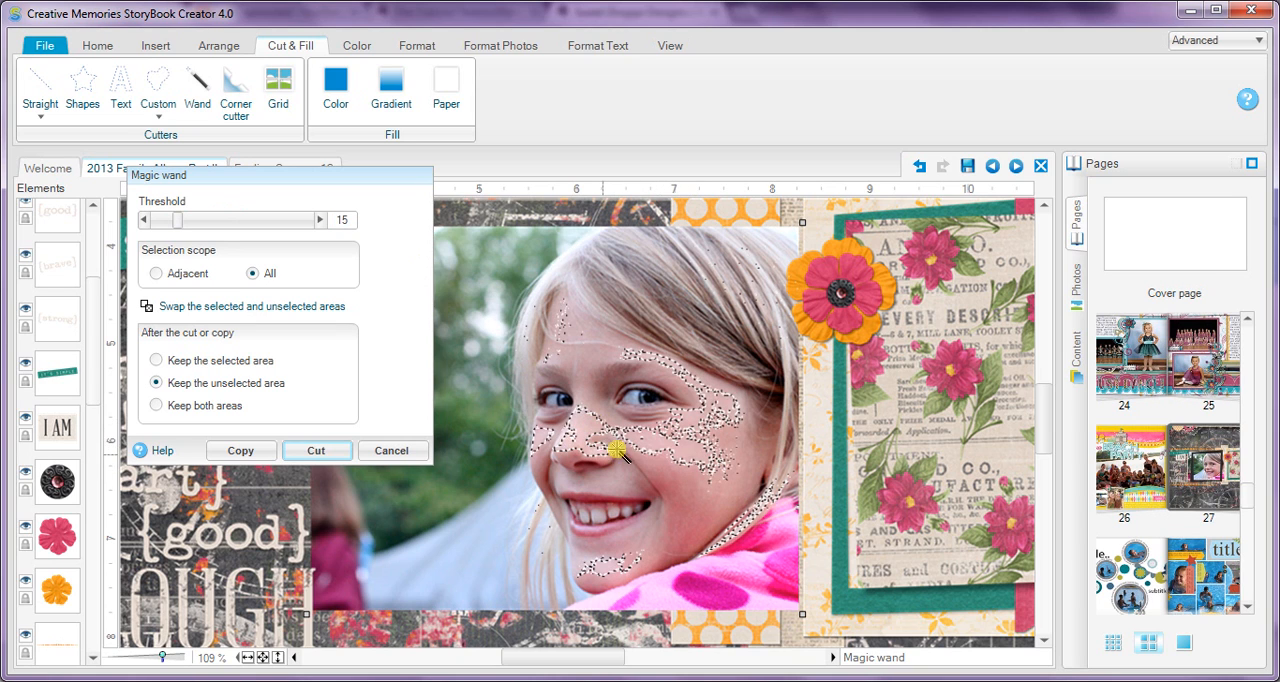
click(601, 397)
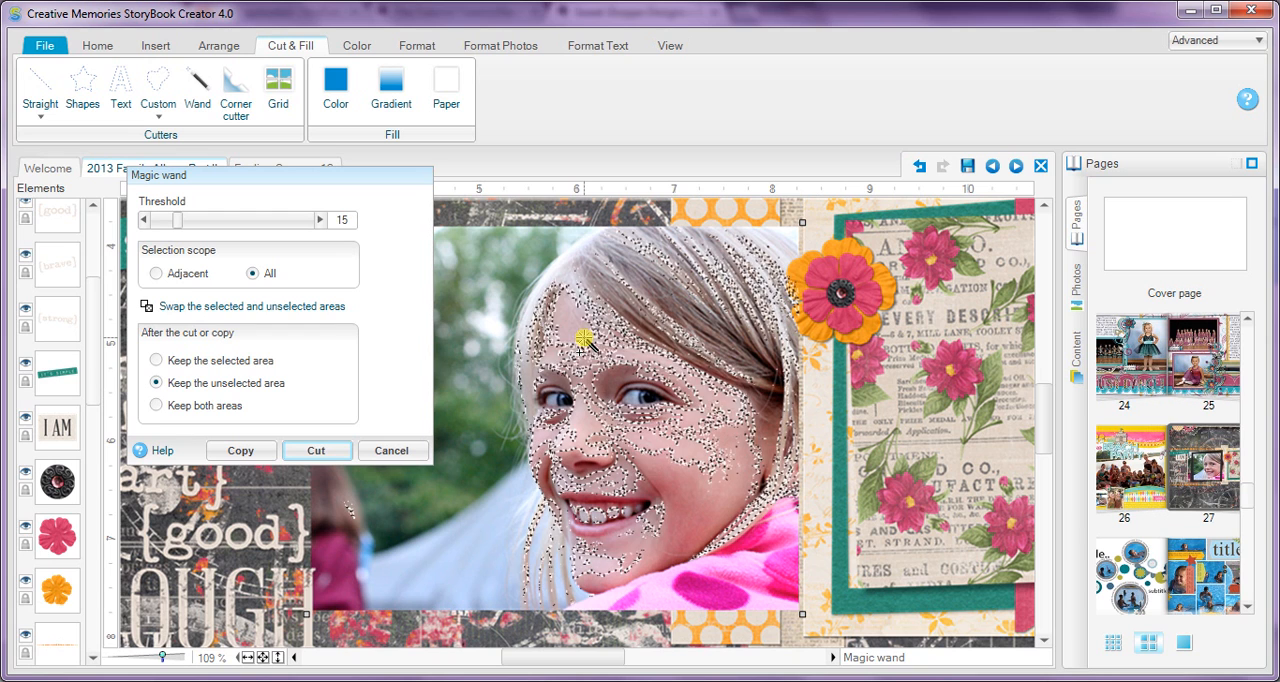
click(581, 276)
click(551, 276)
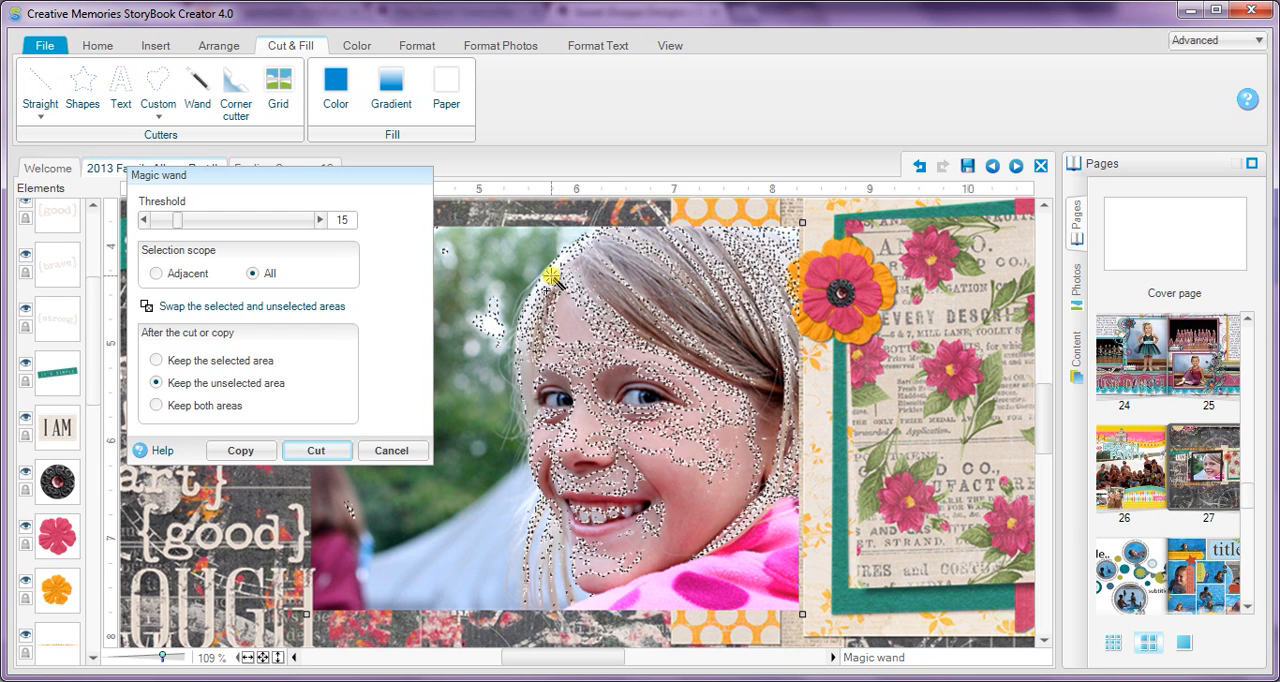
click(602, 518)
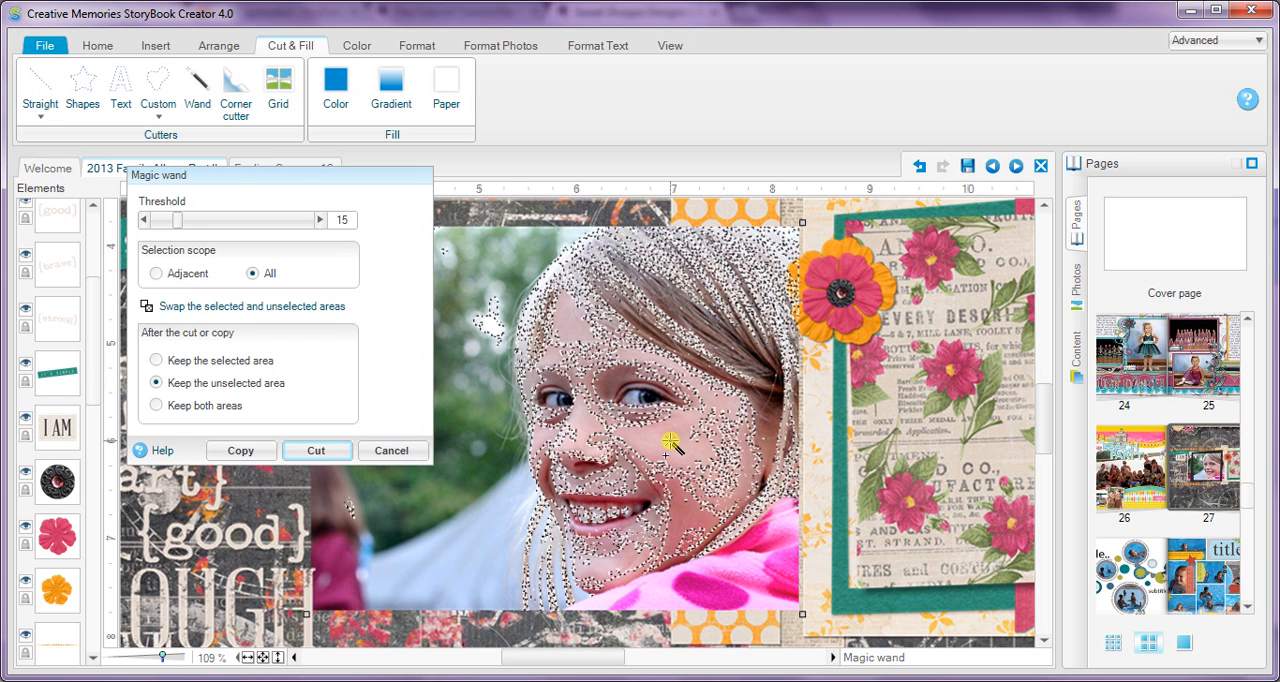
click(710, 597)
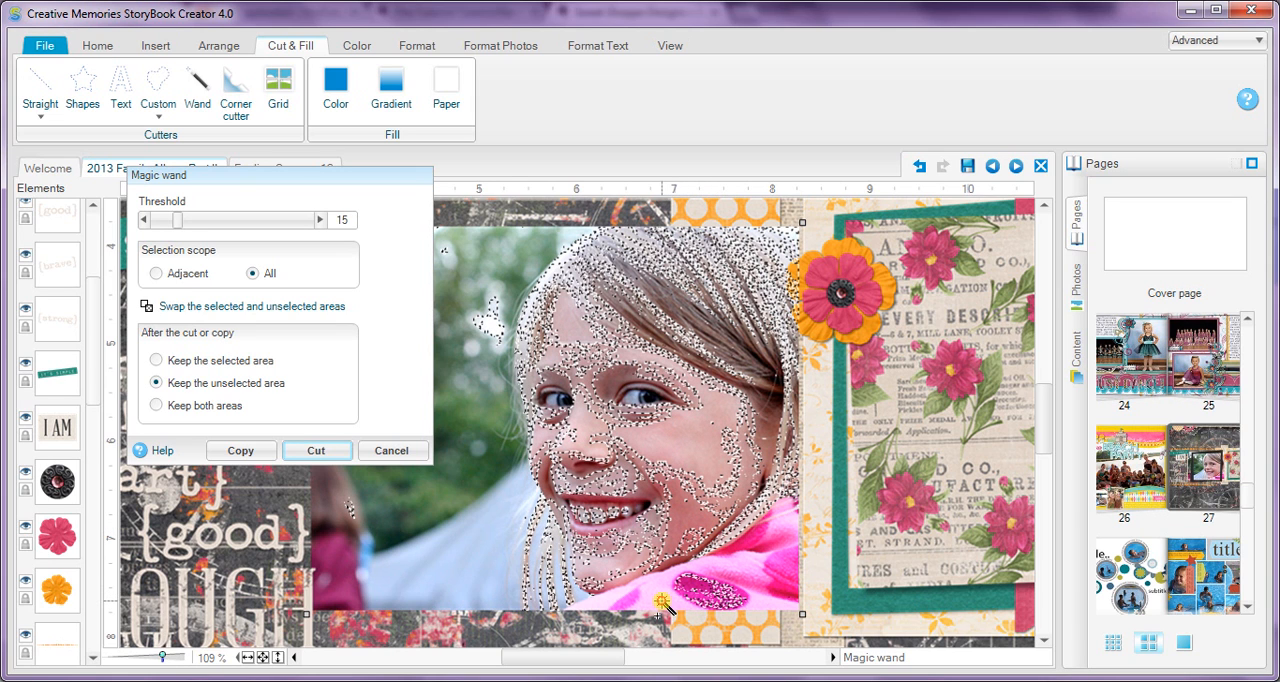
click(578, 598)
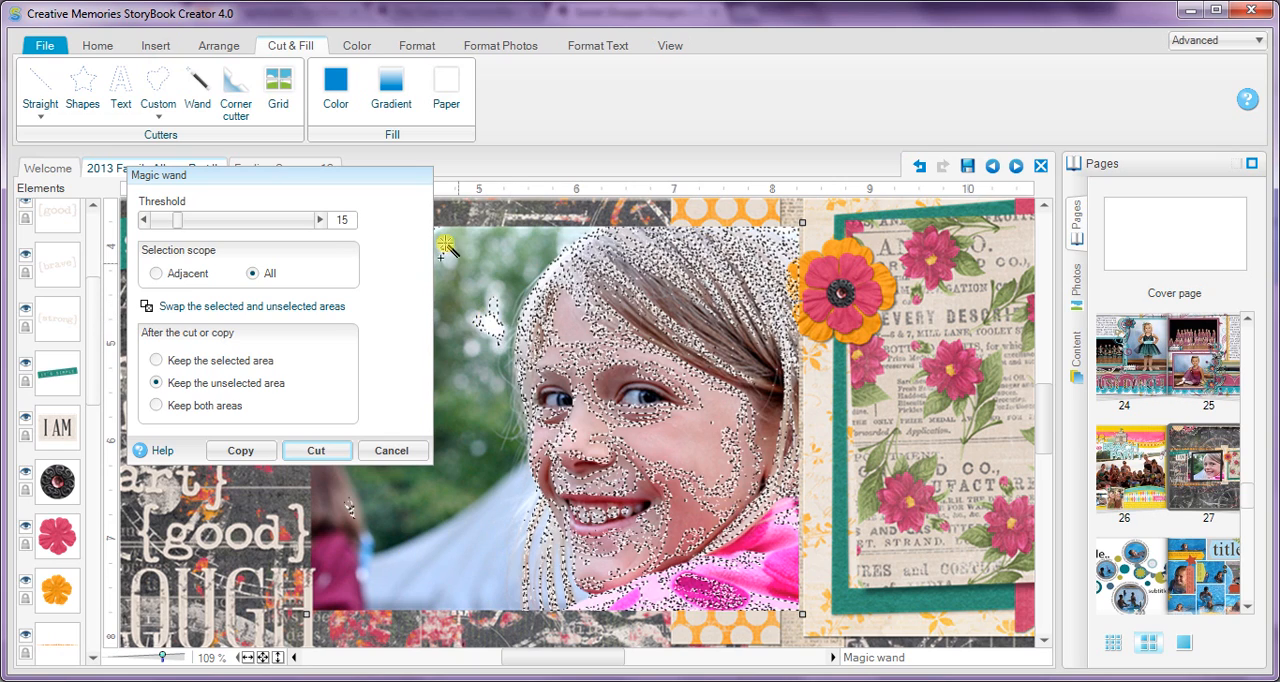
Step: Discard the wand selection without cutting the girl's photo
click(385, 450)
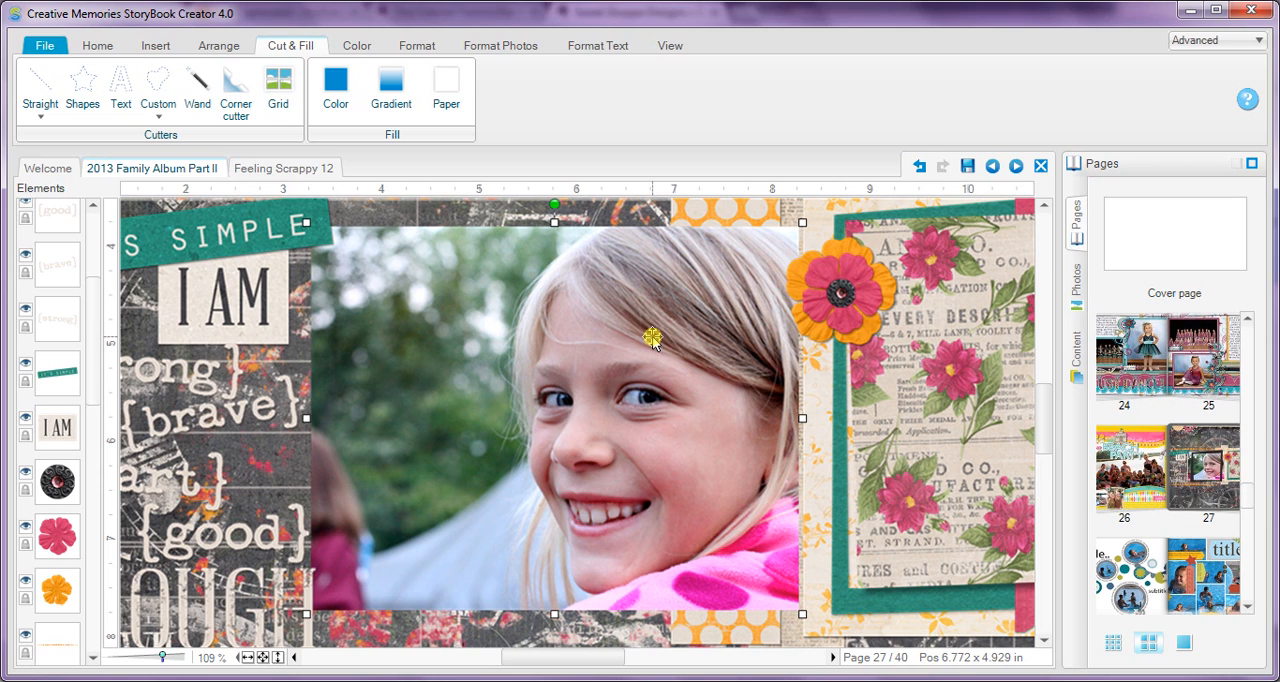
click(158, 110)
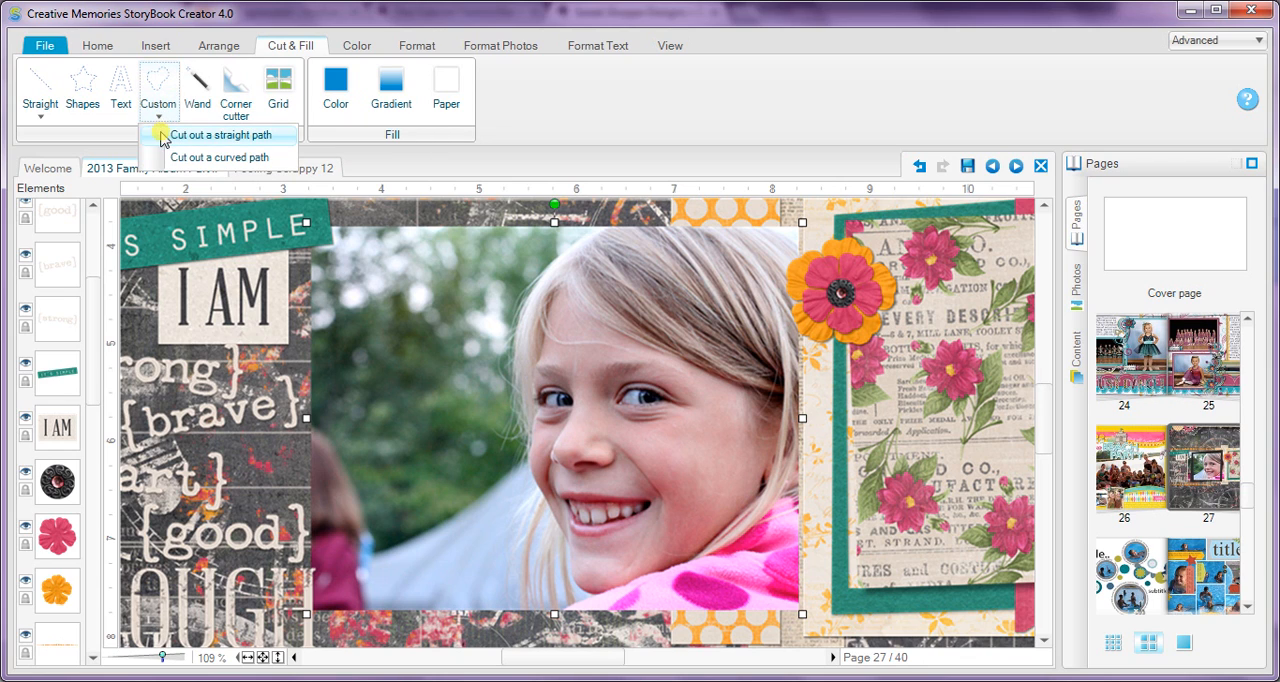
click(170, 158)
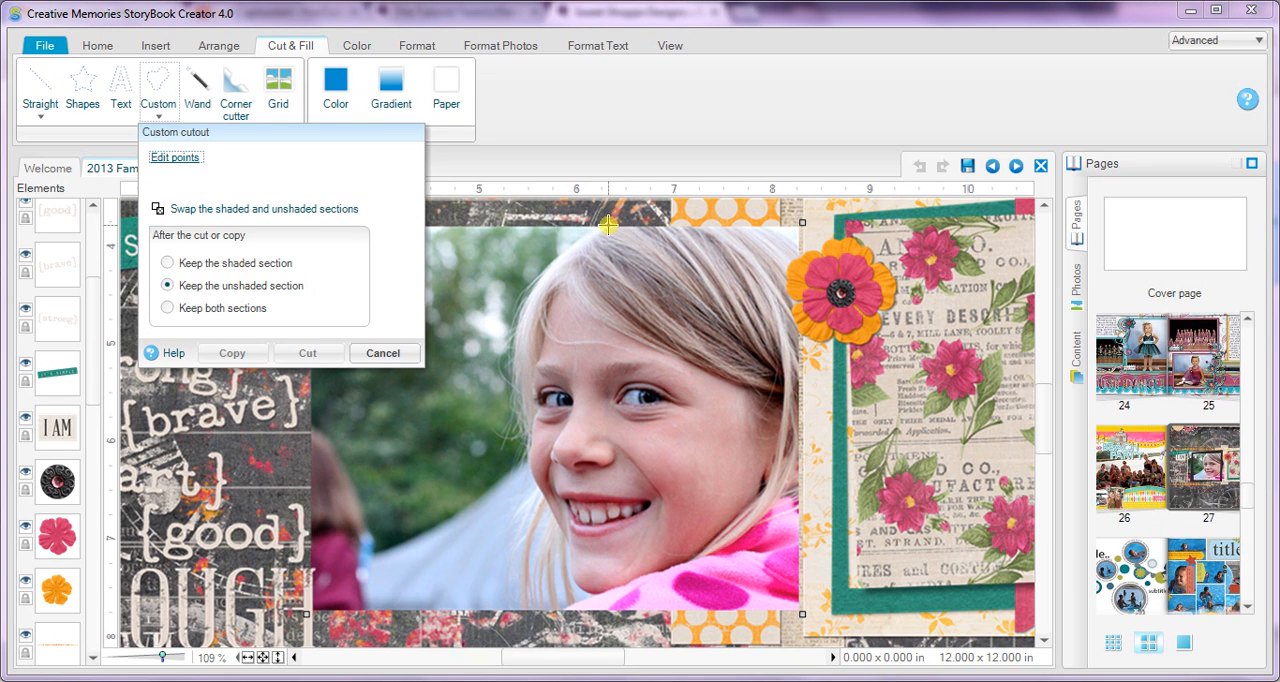
click(382, 353)
Step: Trace a curved custom cut path around the girl's head and jacket, running past the photo's outer edges
click(157, 118)
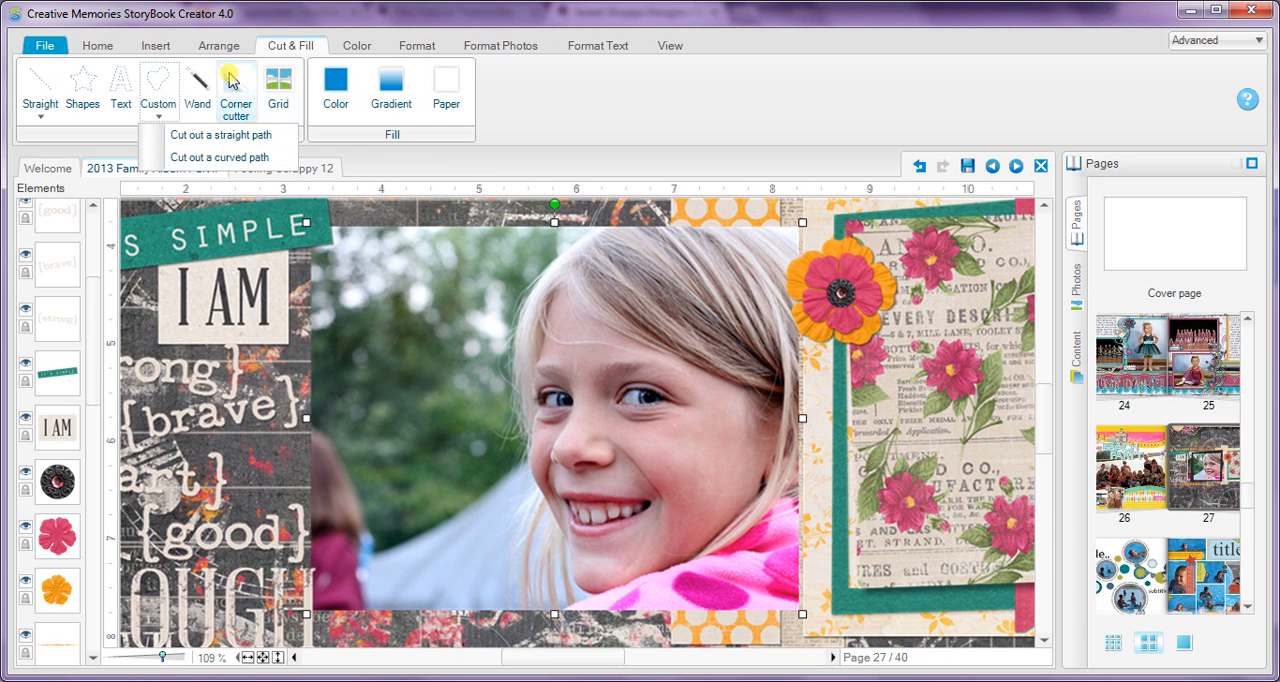
click(229, 158)
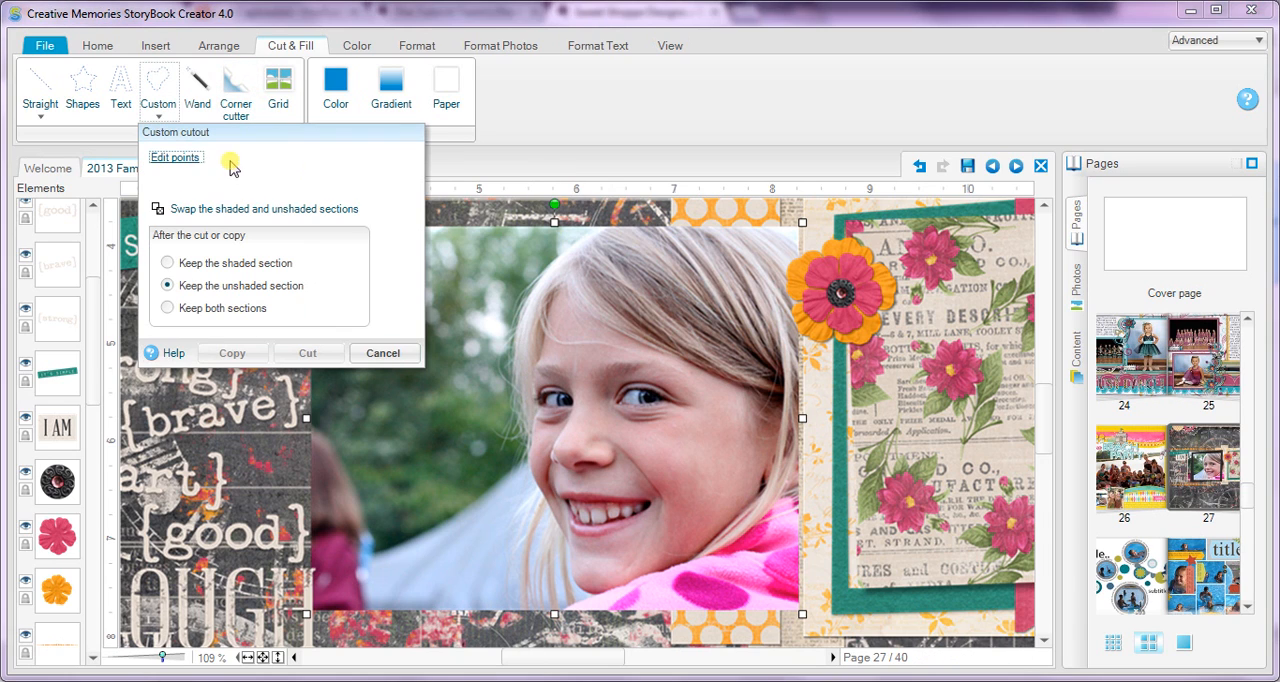
click(607, 226)
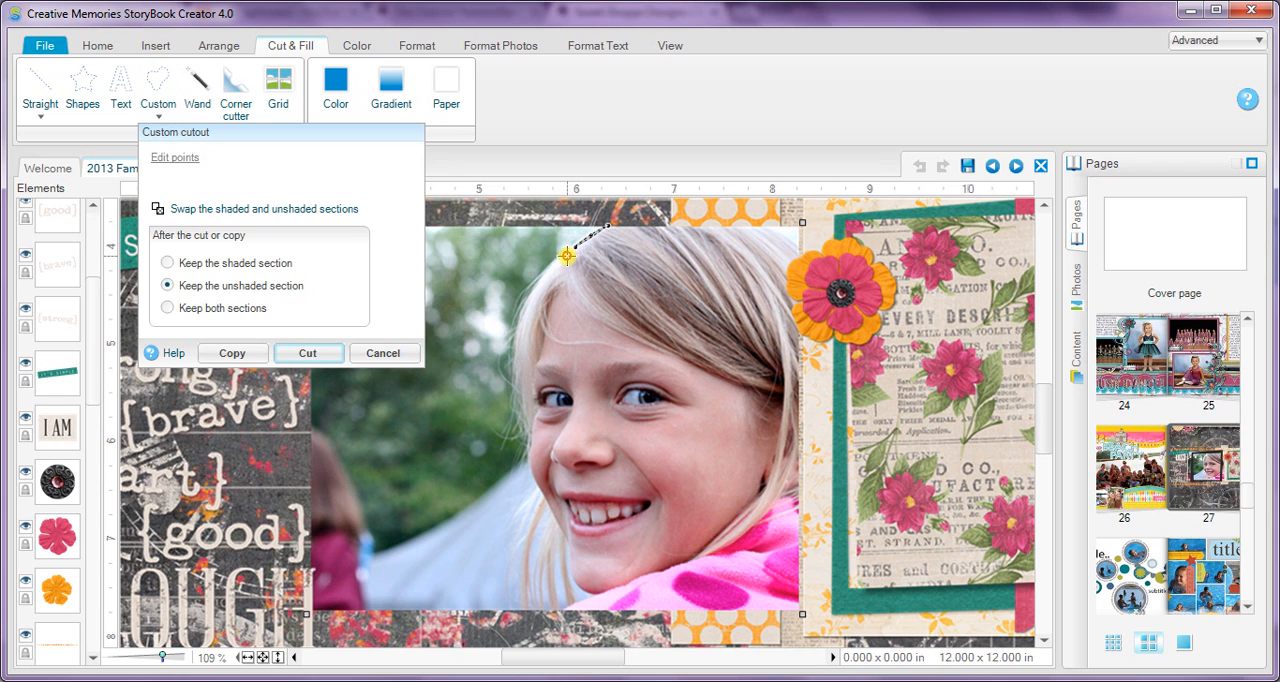
mouse_move(538, 286)
mouse_down()
mouse_move(515, 350)
mouse_move(527, 452)
mouse_move(590, 597)
mouse_move(556, 614)
mouse_move(580, 632)
mouse_move(766, 634)
mouse_move(812, 612)
mouse_move(829, 546)
mouse_move(826, 440)
mouse_move(786, 308)
mouse_move(806, 276)
mouse_move(801, 244)
mouse_move(756, 213)
mouse_up()
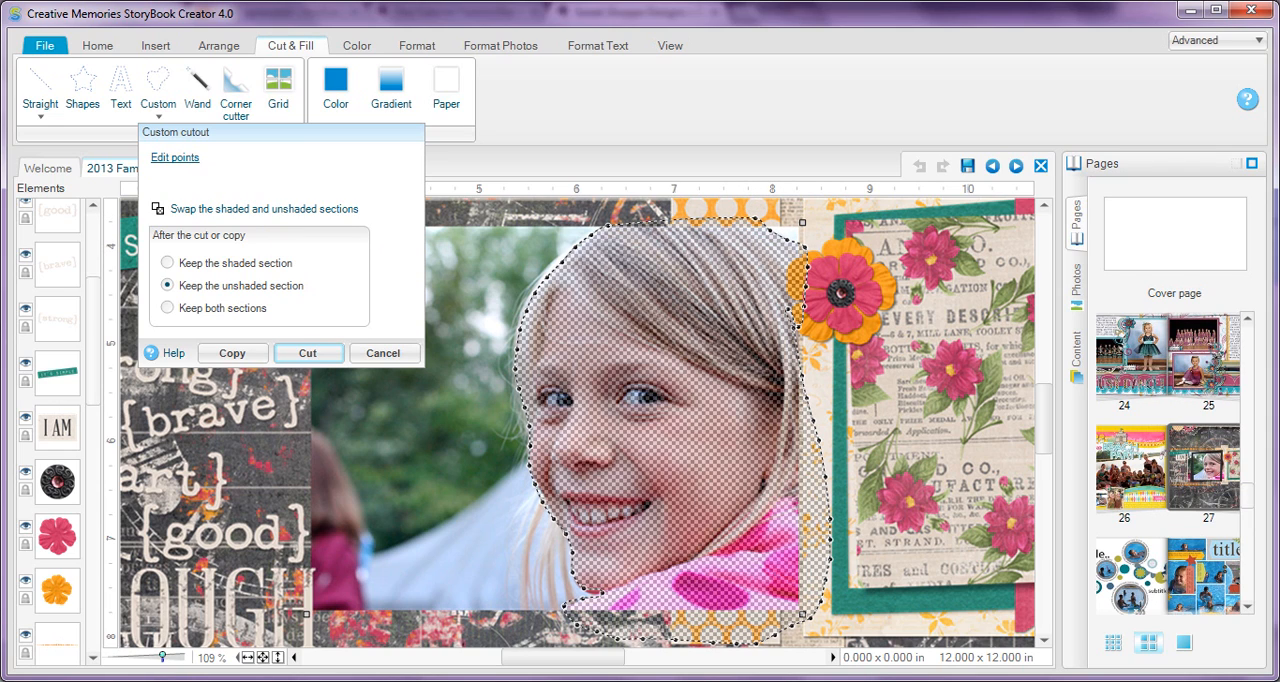
Step: Edit the points of the cut path so it follows the outer hairline from the crown to the temple
click(173, 657)
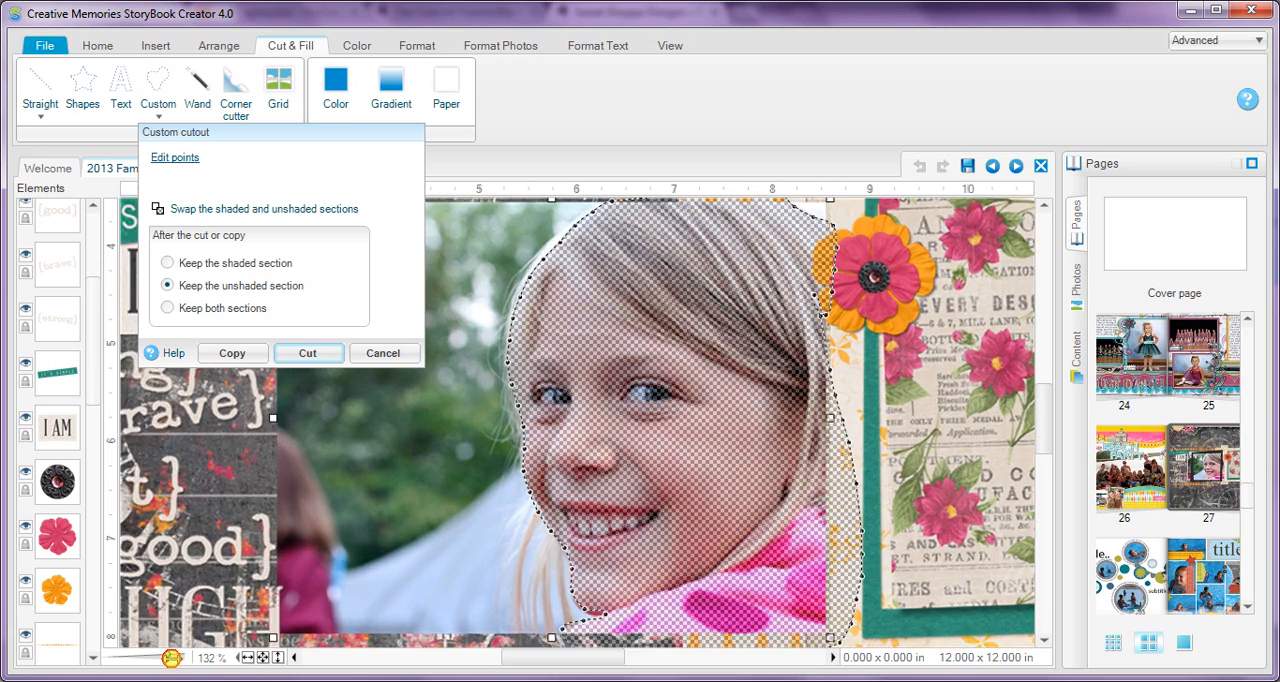
drag(173, 657, 175, 657)
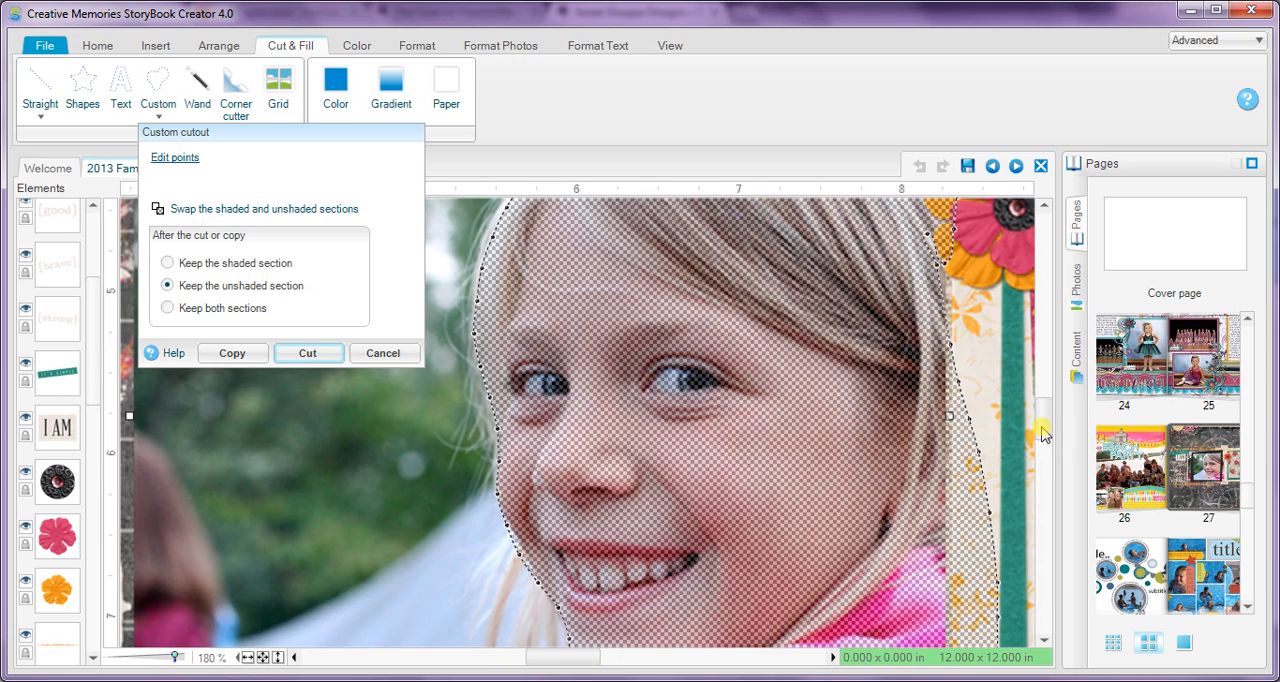
drag(1044, 427, 1041, 399)
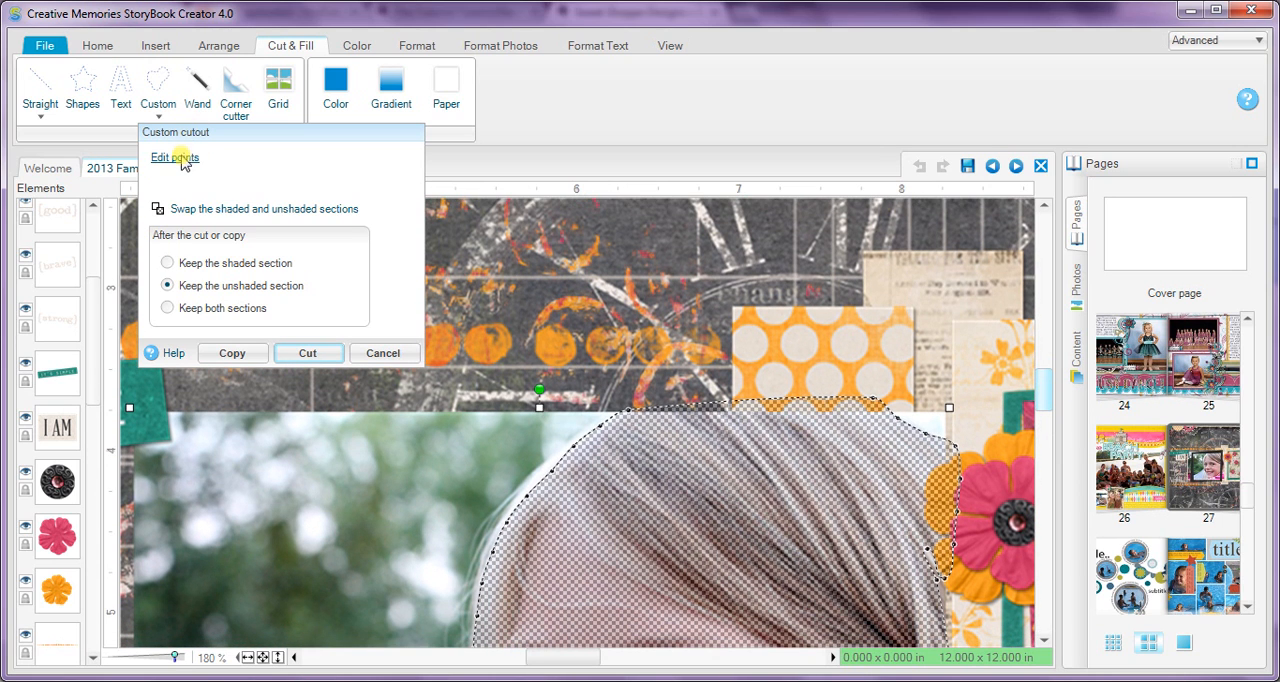
click(180, 158)
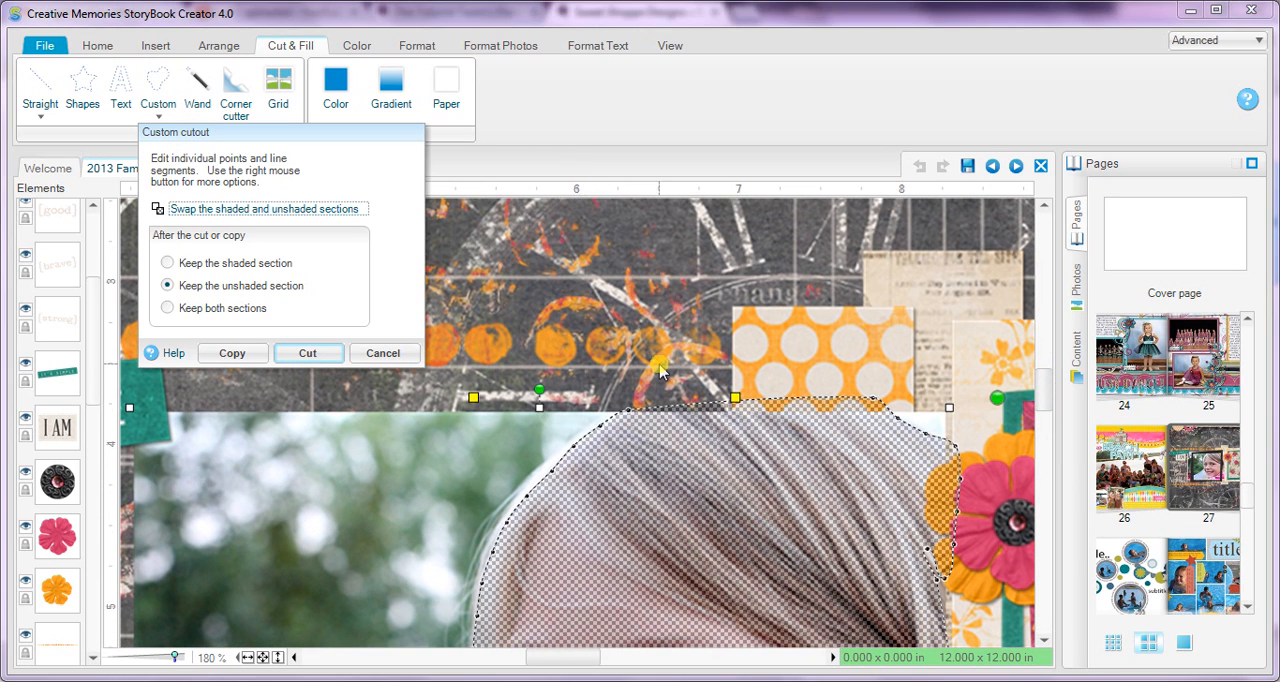
click(599, 429)
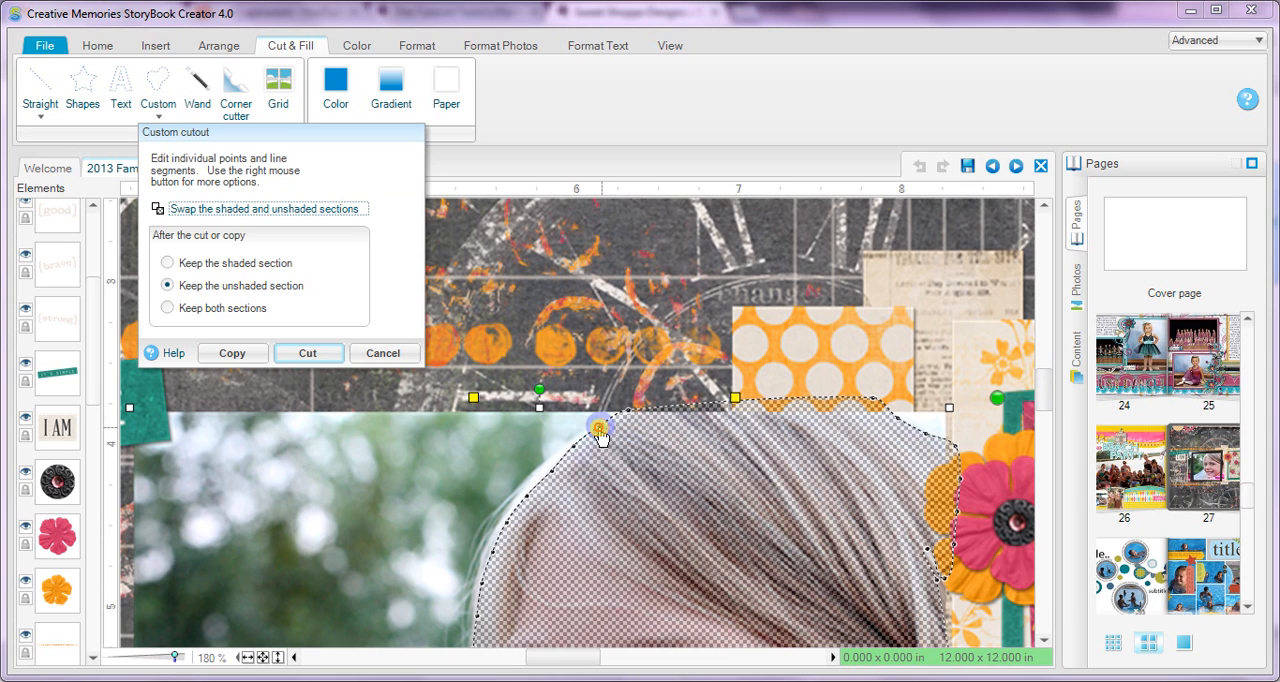
drag(596, 428, 595, 427)
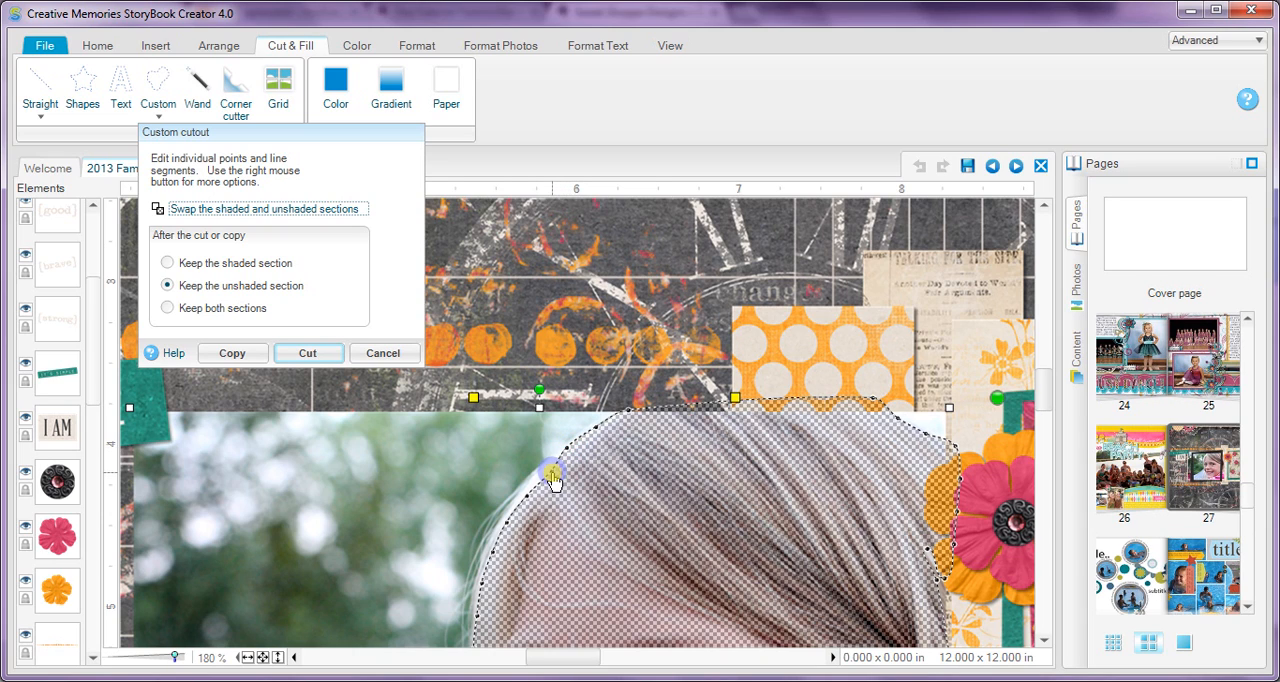
drag(554, 471, 473, 620)
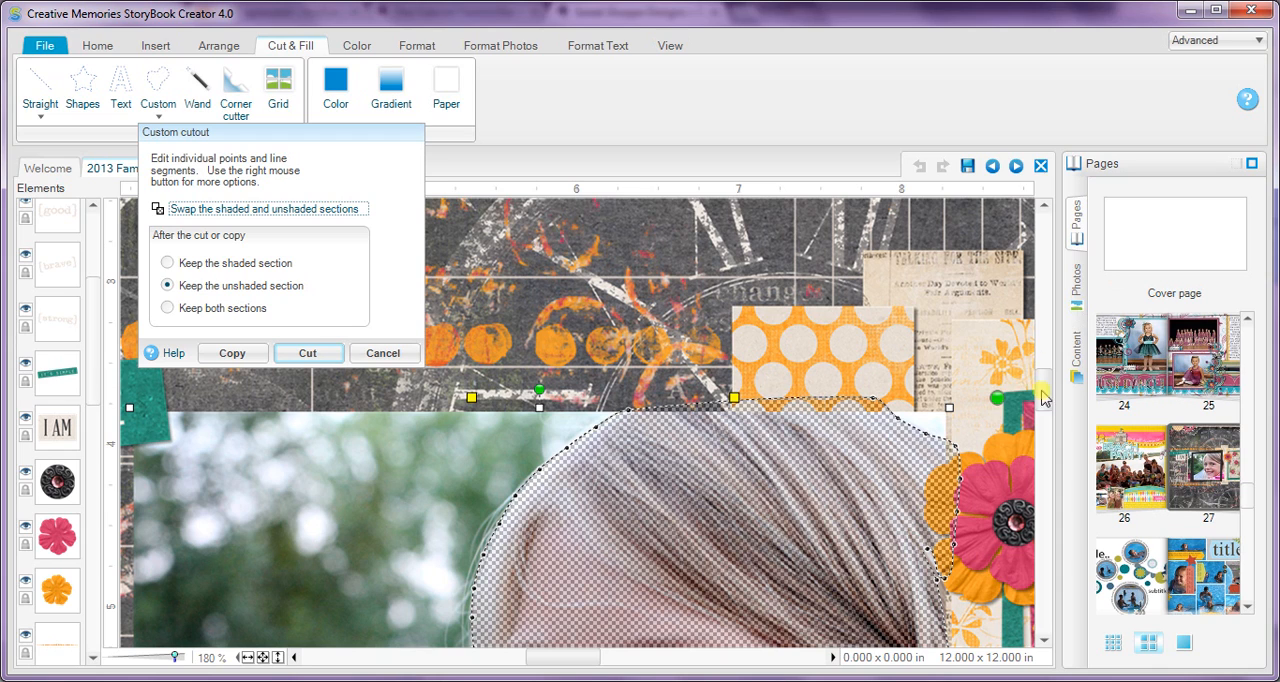
Step: Adjust the cut path's points near the orange flower and along the girl's cheek beside the loose hair
drag(1046, 388, 1046, 404)
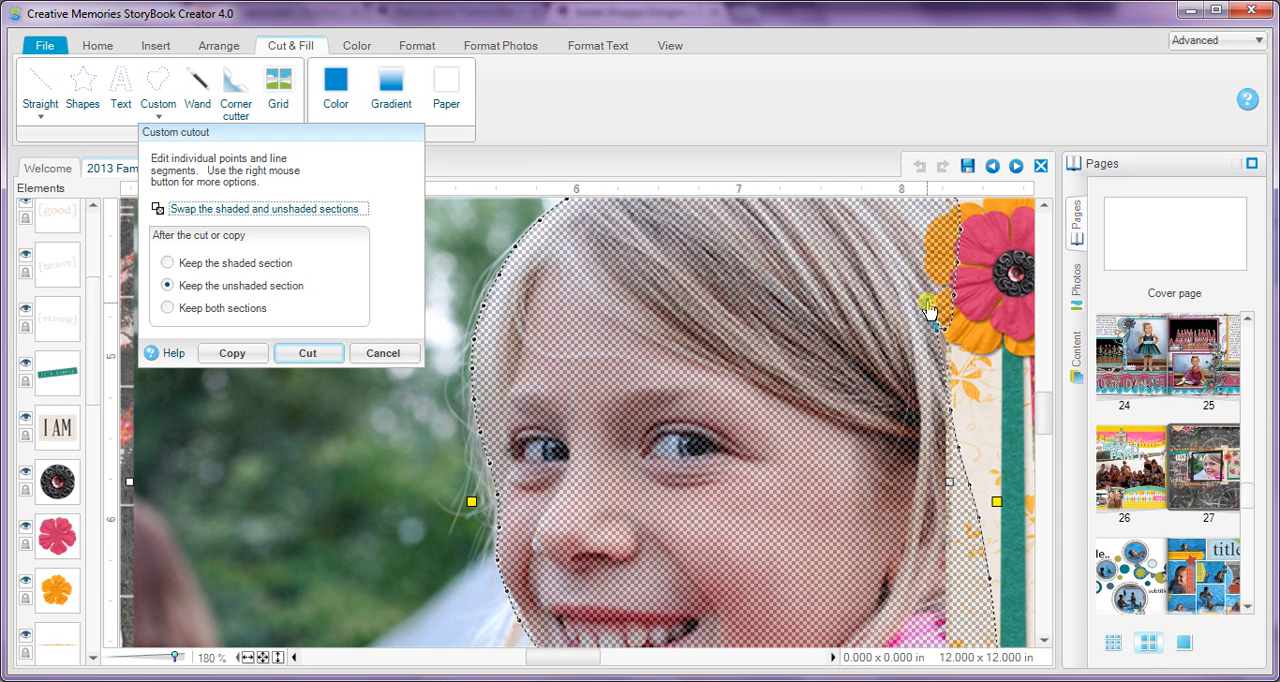
drag(929, 303, 962, 353)
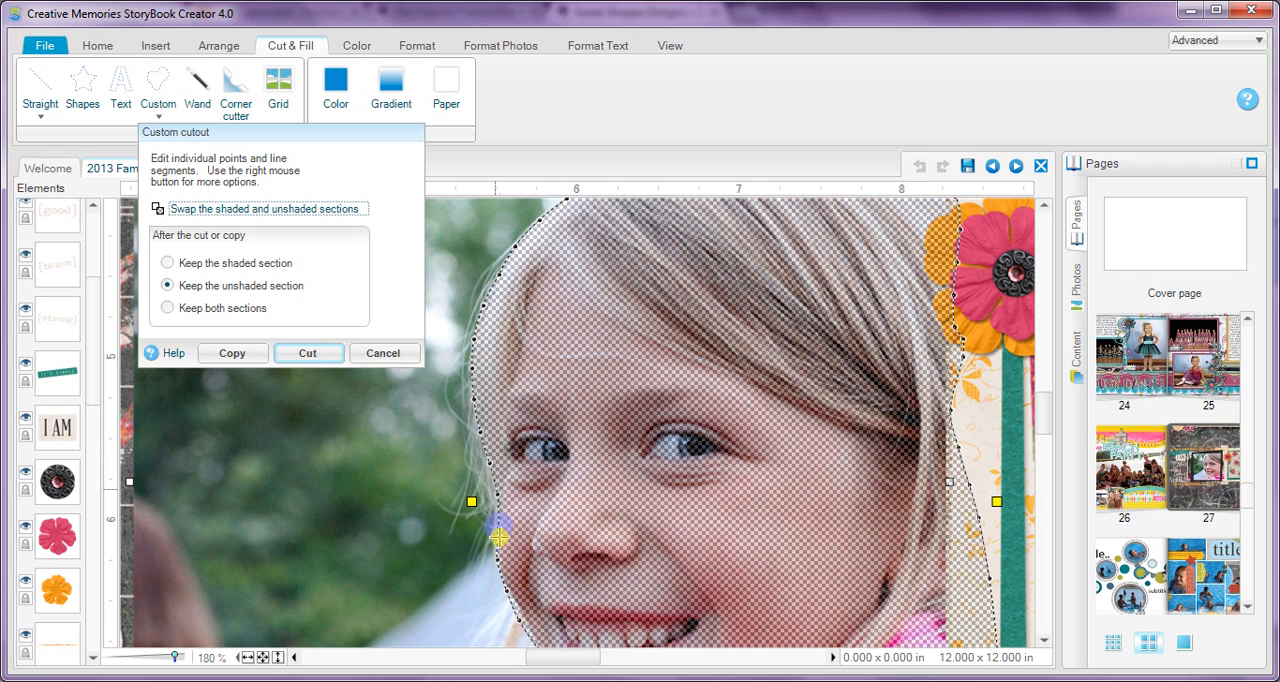
drag(498, 527, 497, 529)
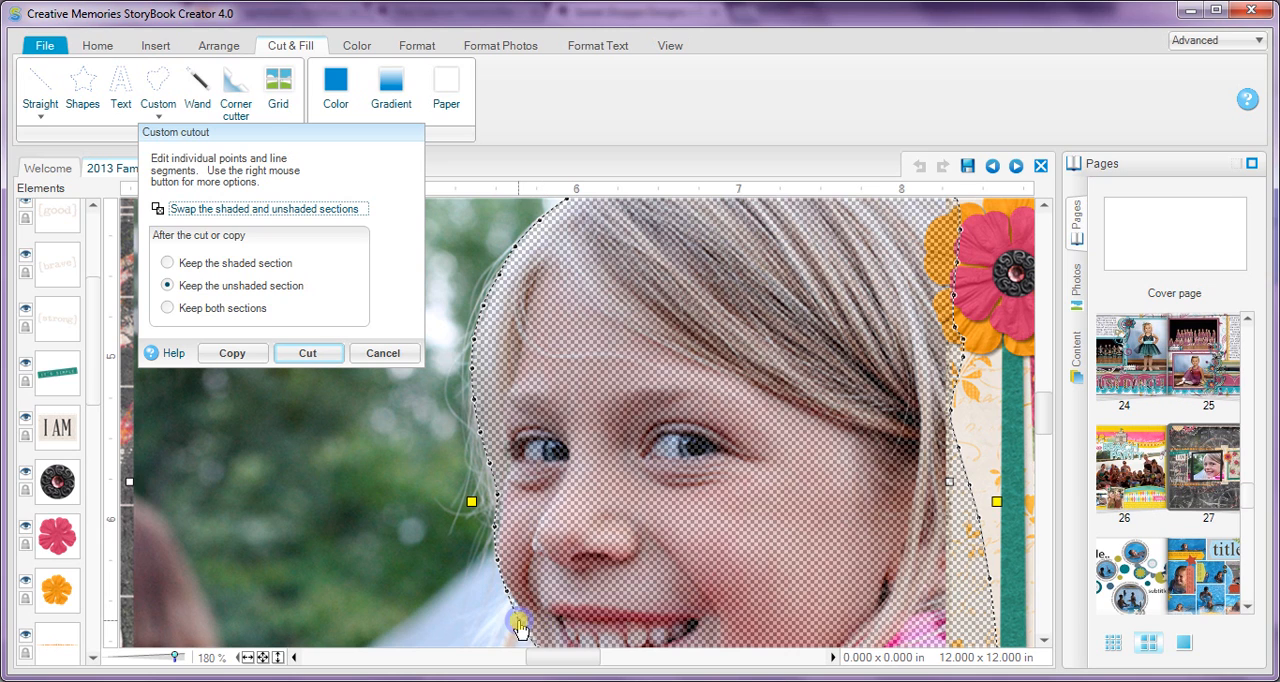
drag(519, 622, 527, 619)
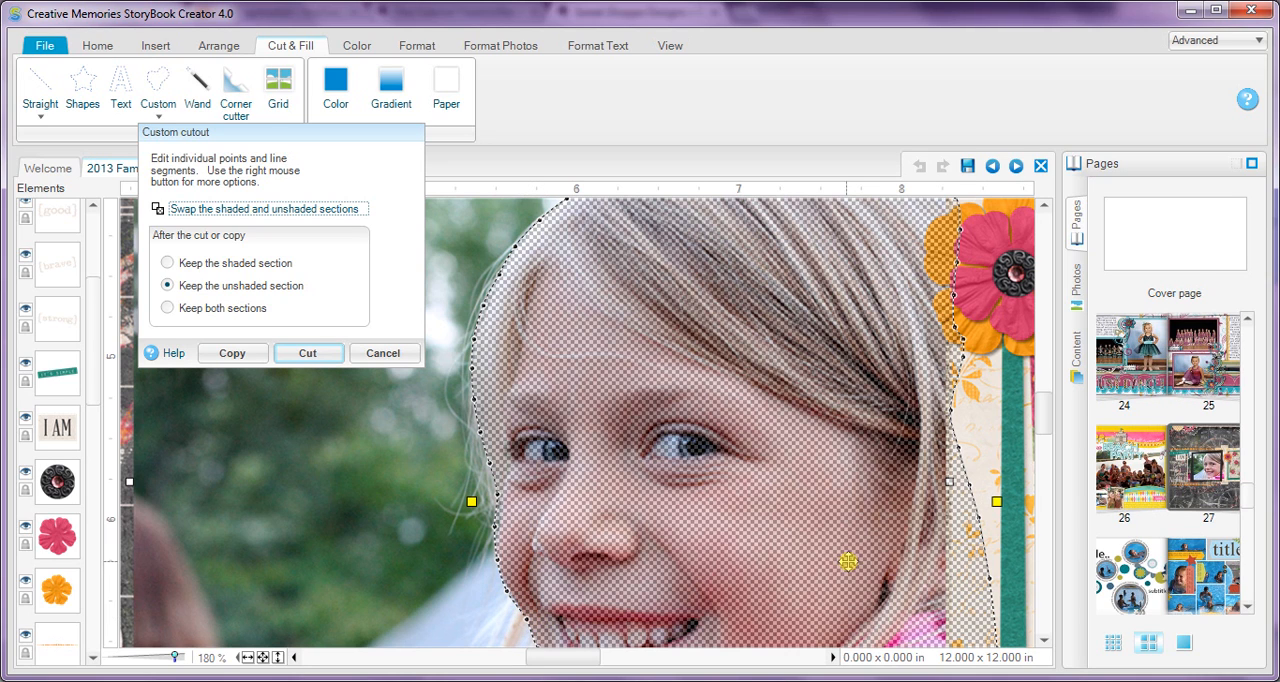
Step: Adjust the cut path's points under the girl's chin and at the lower corner of her pink jacket
drag(1044, 418, 1048, 442)
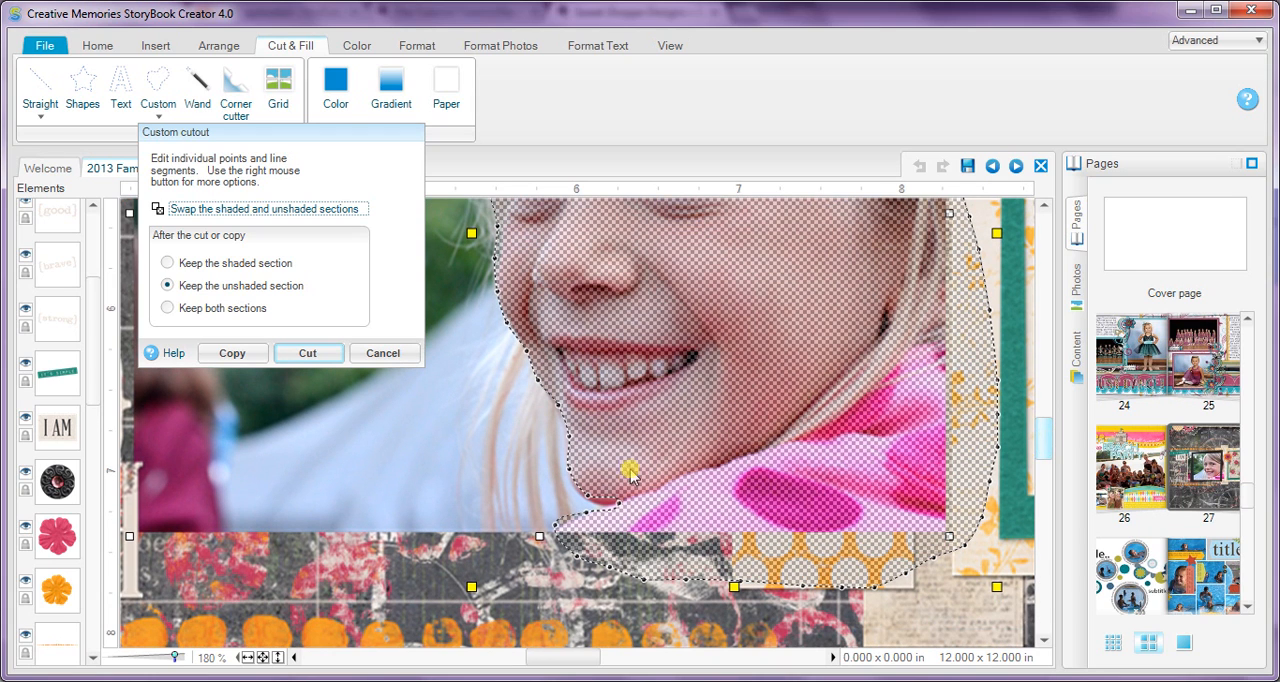
drag(588, 503, 621, 498)
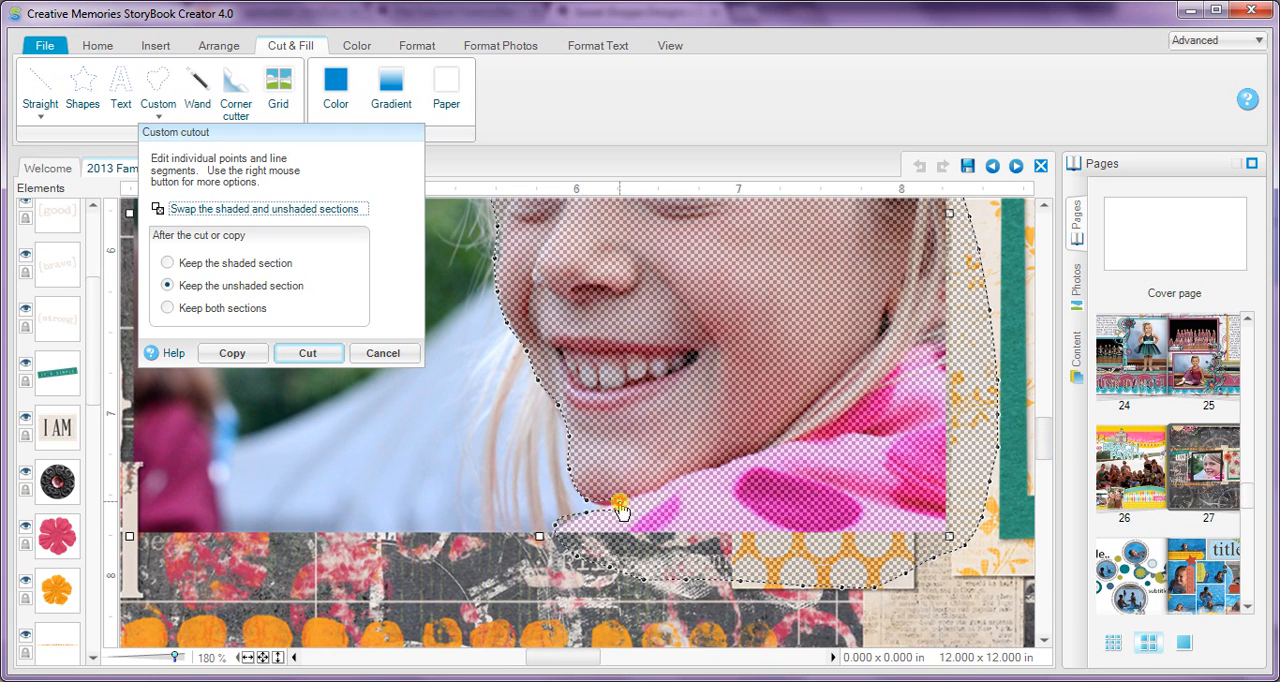
click(617, 510)
click(610, 514)
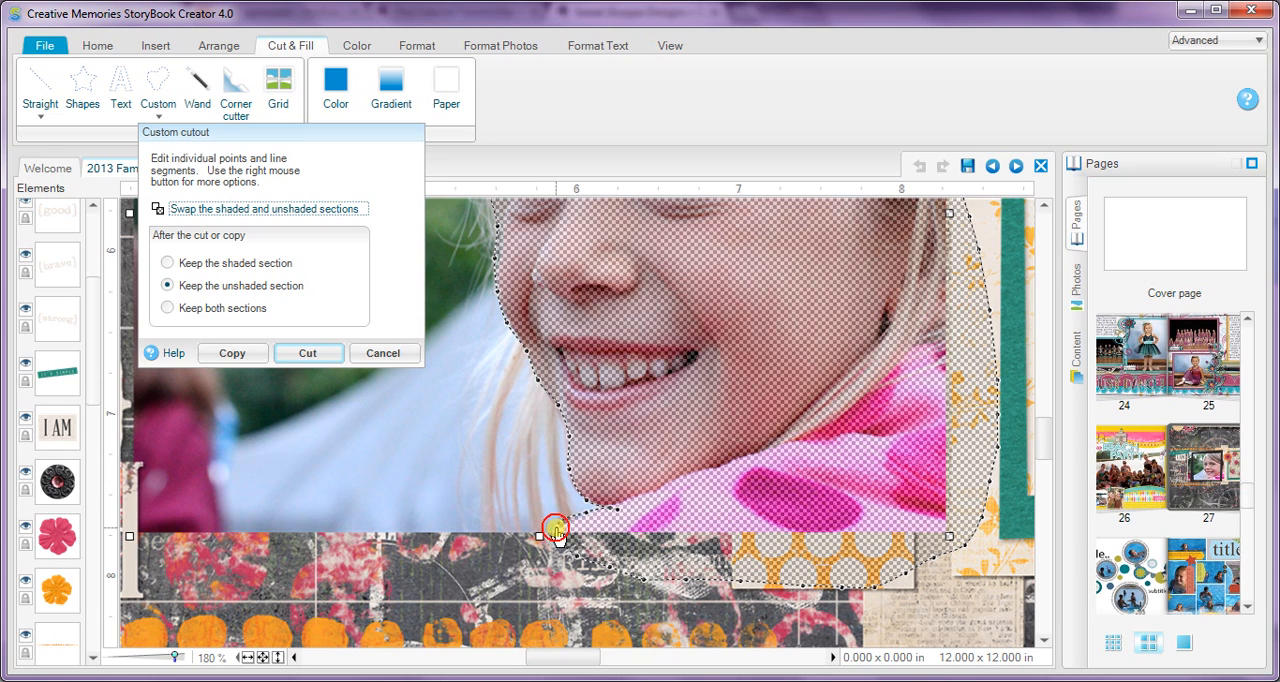
click(559, 532)
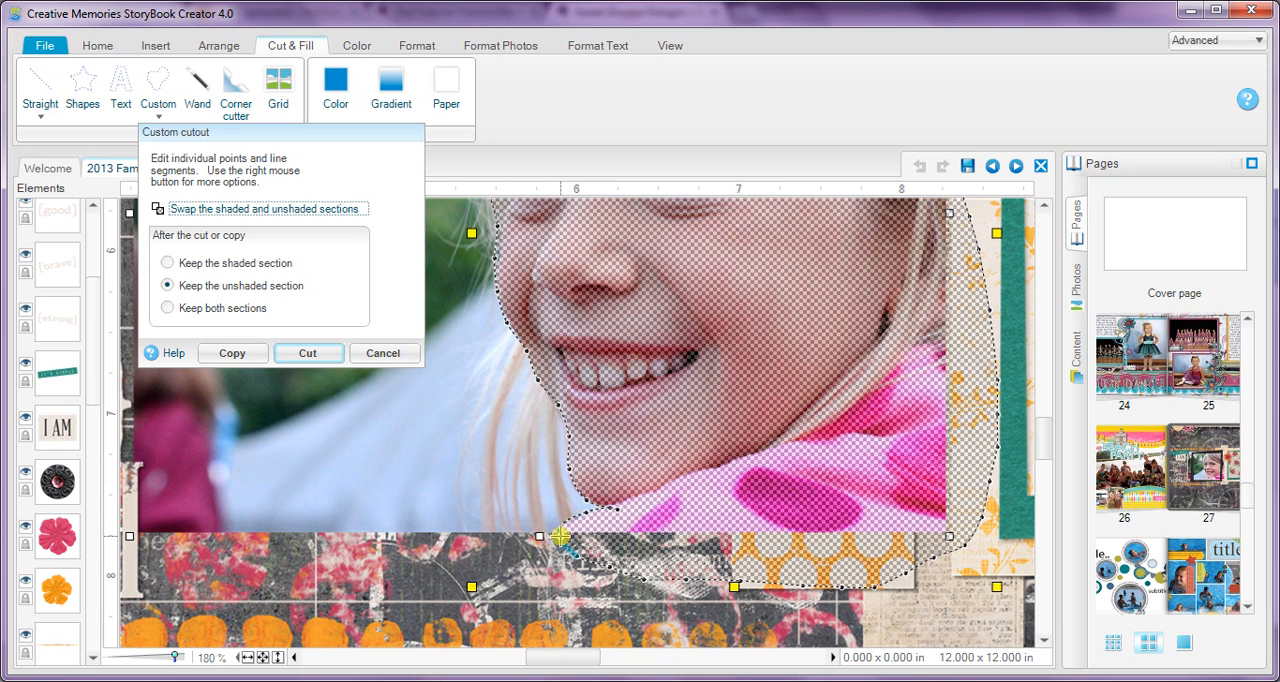
drag(557, 537, 549, 540)
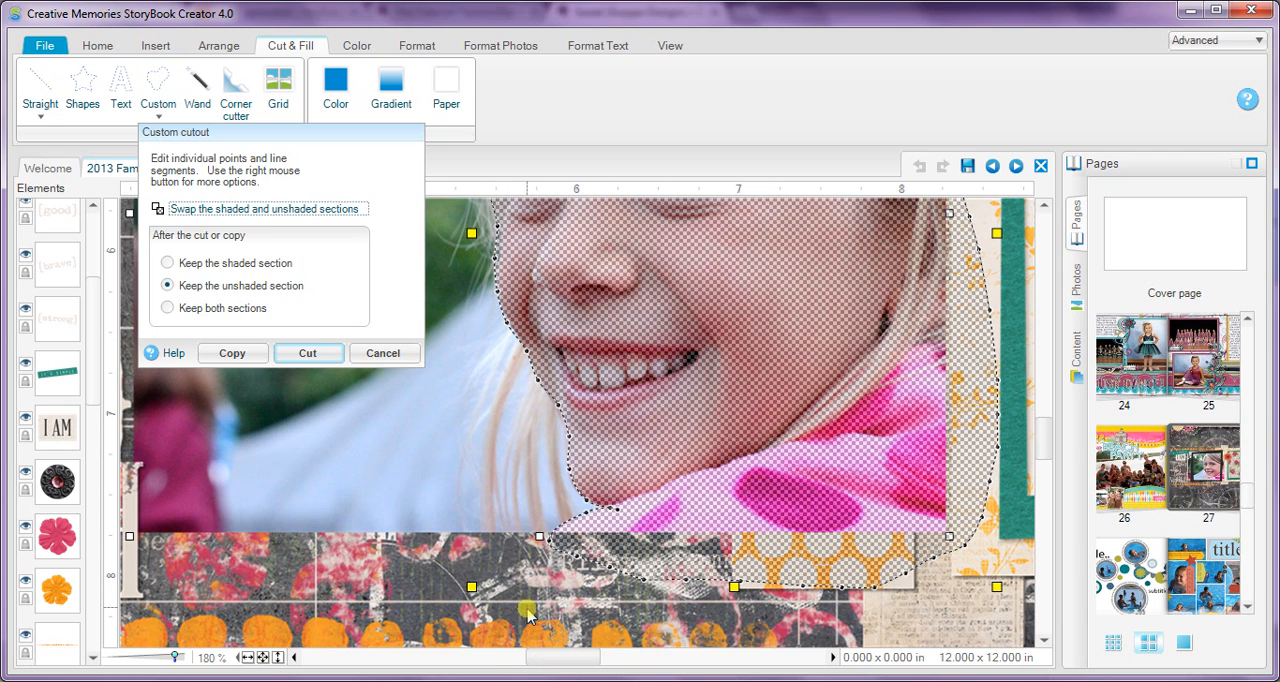
Step: Cut the photo along the traced path, keeping both sections
drag(572, 652, 580, 652)
drag(1050, 447, 1047, 412)
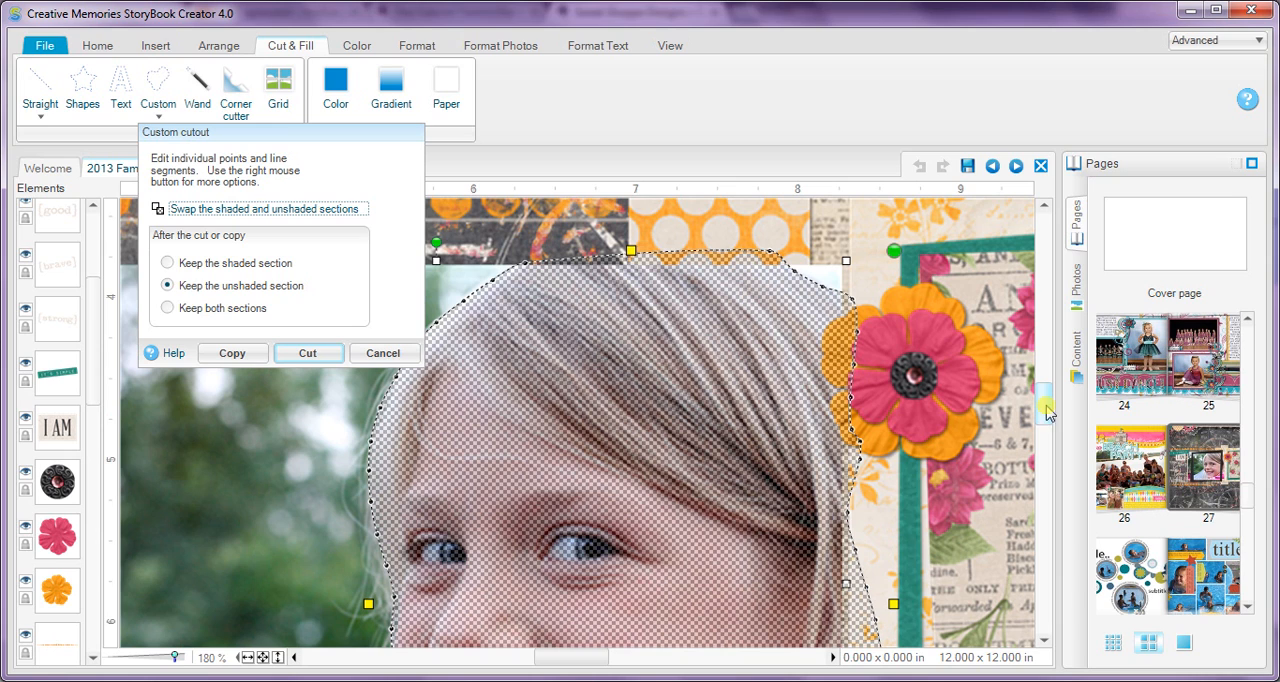
click(232, 308)
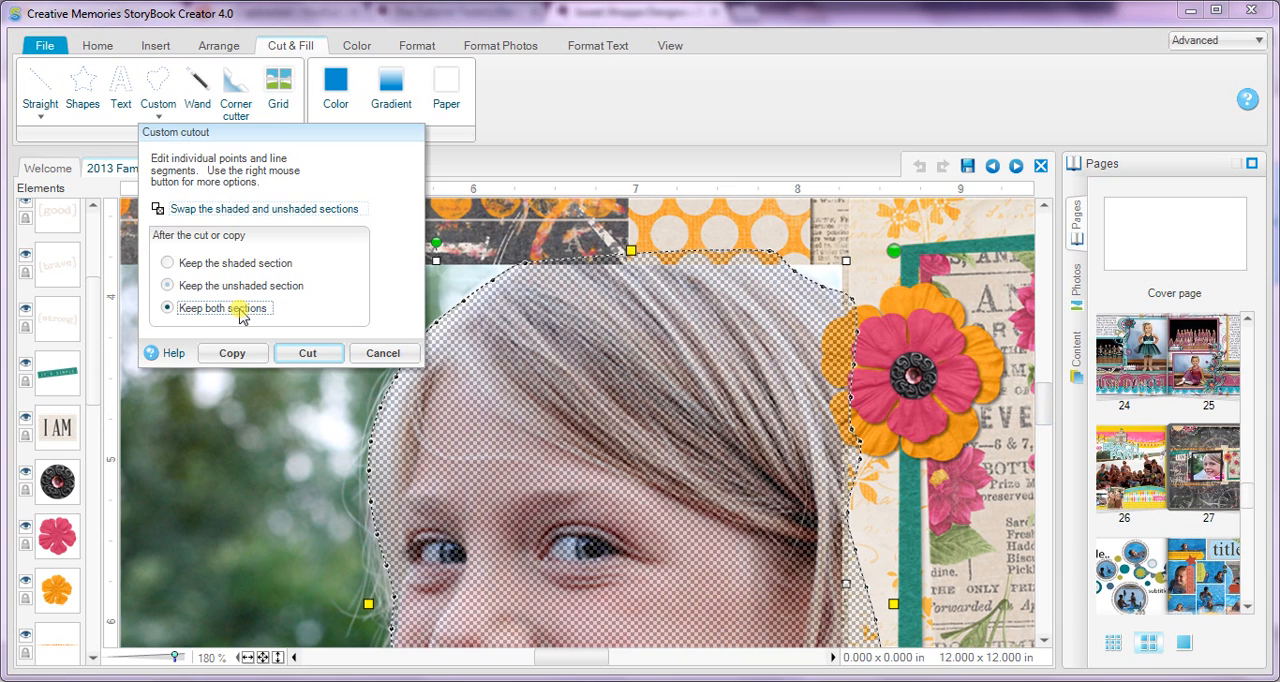
click(303, 354)
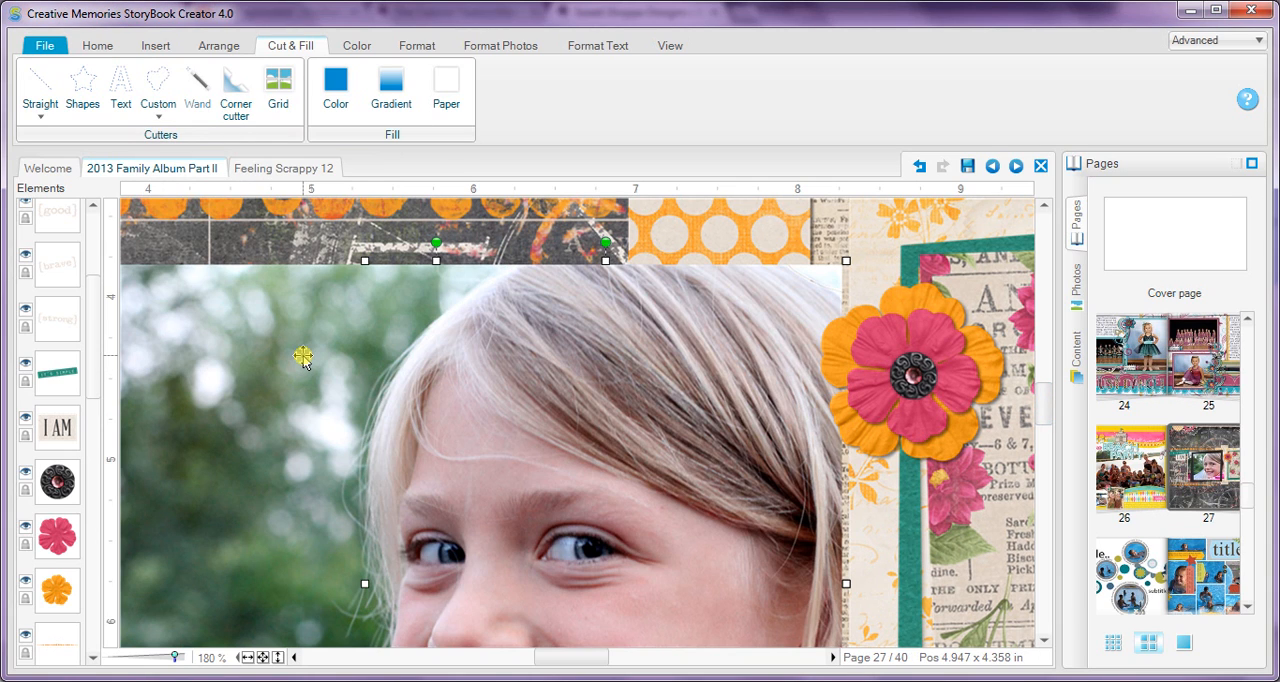
Step: Select only the cut-off background piece and start the Wand cutter on it, with the dialog clear of the hair
drag(92, 342, 120, 465)
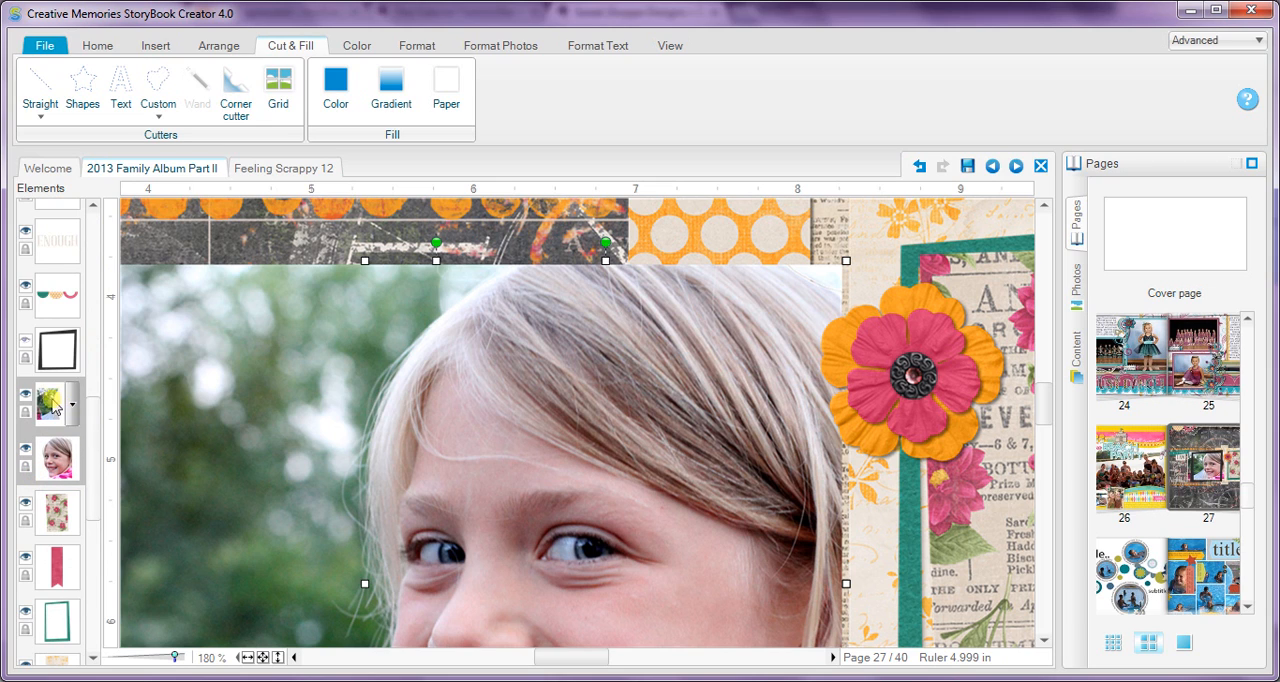
click(47, 420)
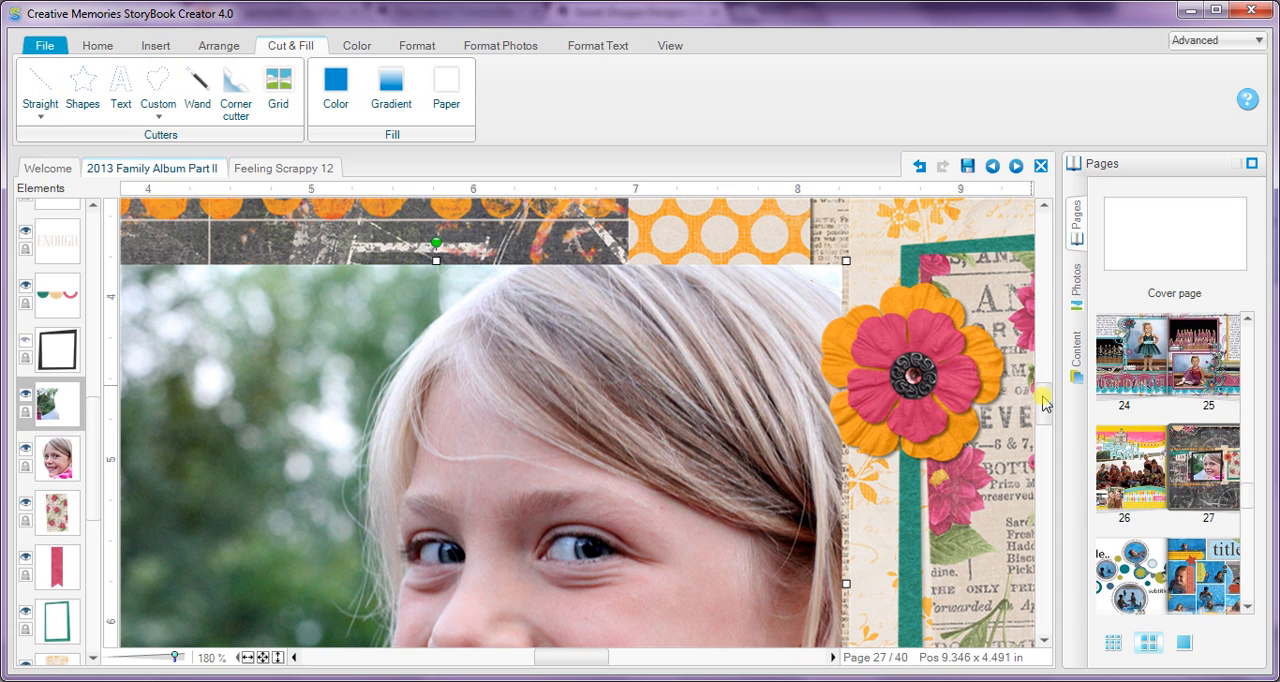
drag(1043, 404, 1047, 441)
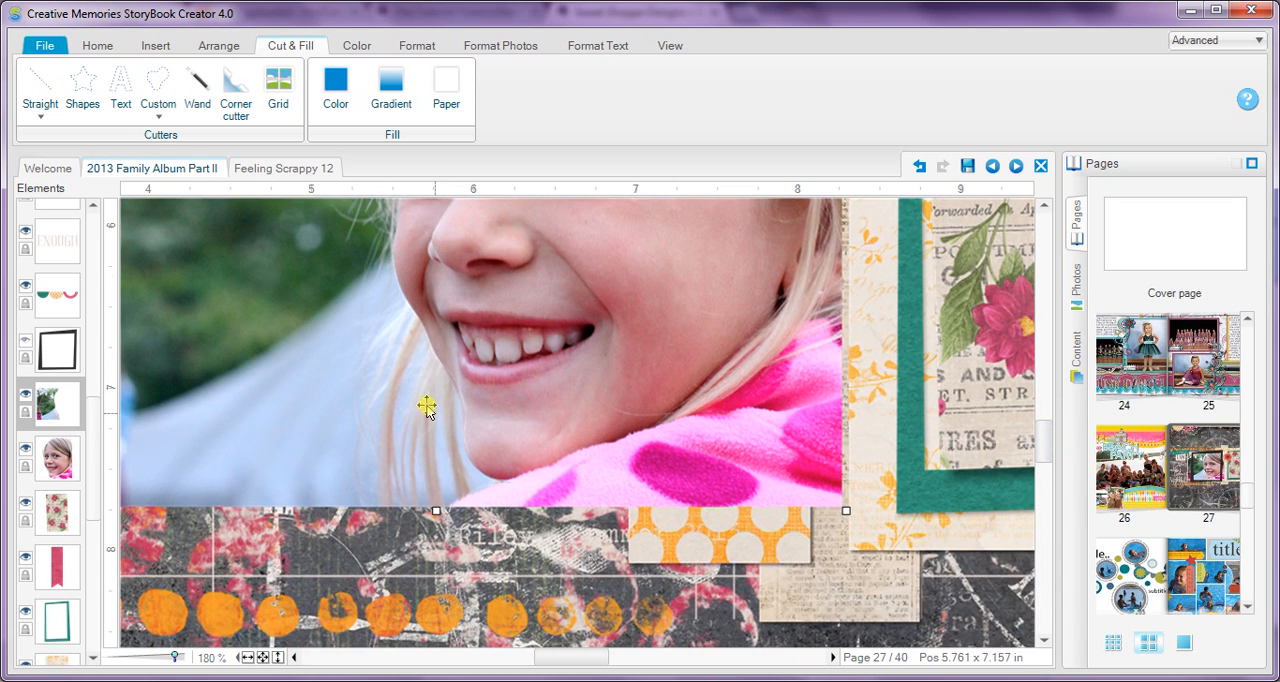
click(194, 90)
drag(266, 134, 819, 206)
click(812, 246)
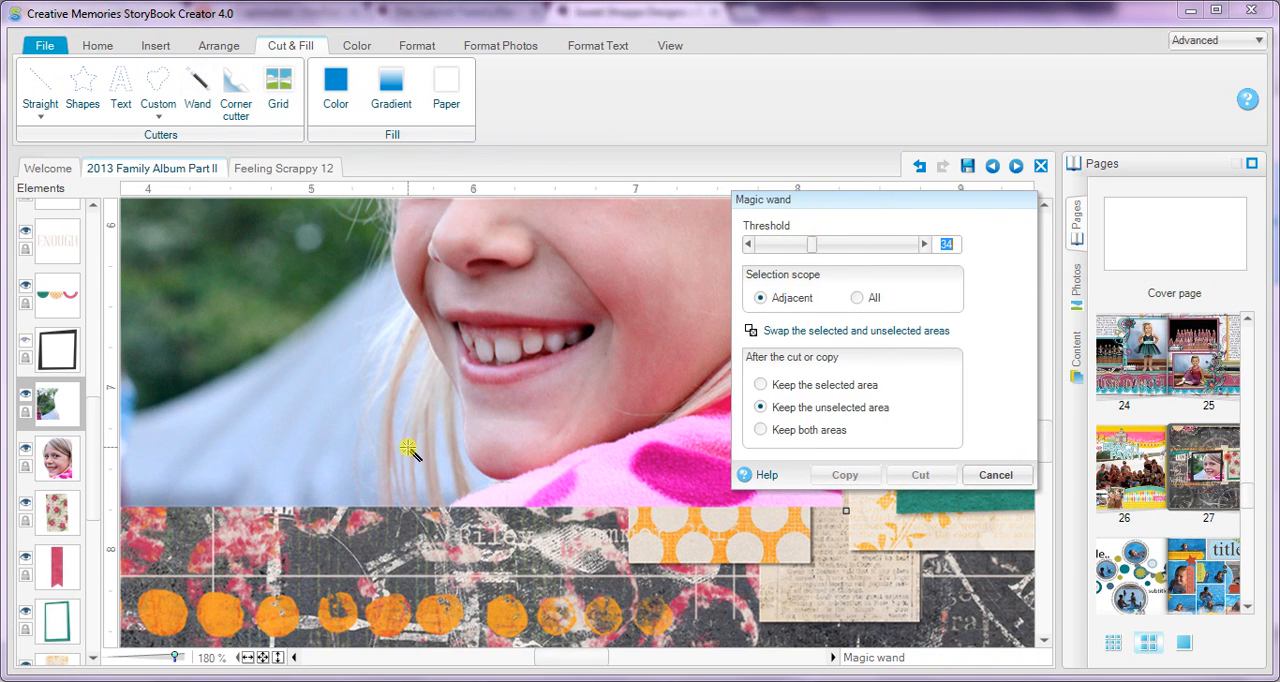
Step: Select the loose blonde hair strands beside the girl's chin with the wand, using the Adjacent scope
click(400, 352)
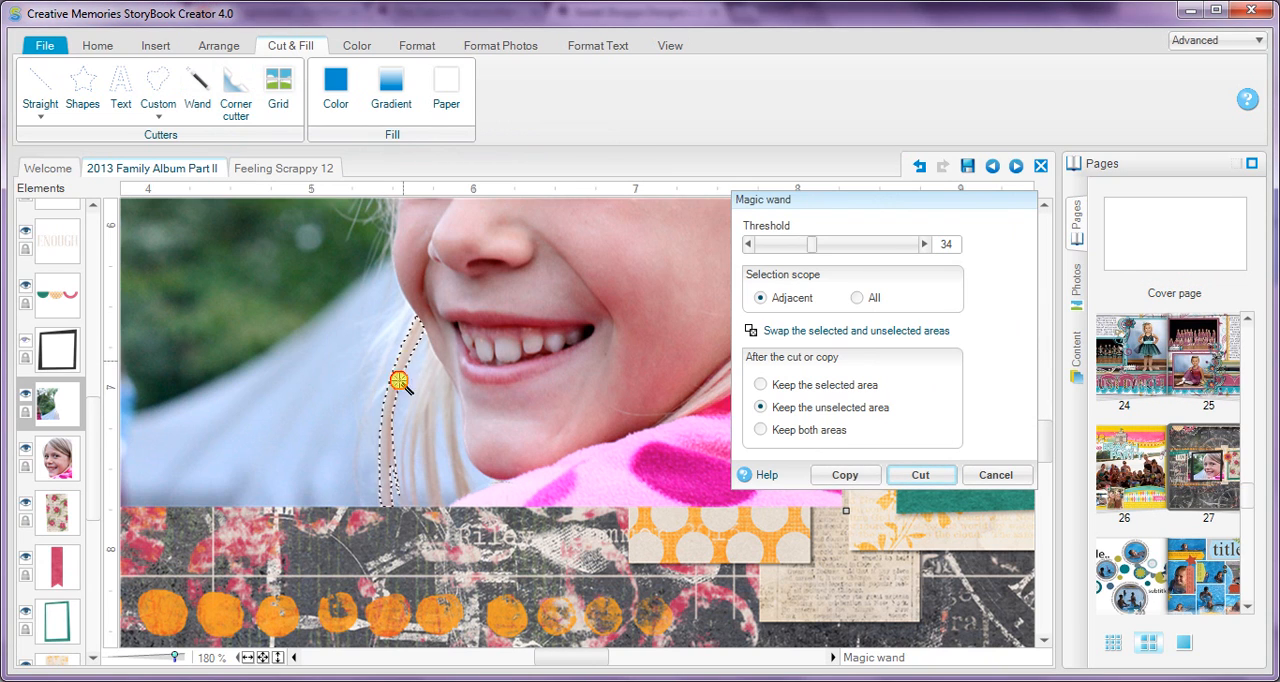
click(402, 341)
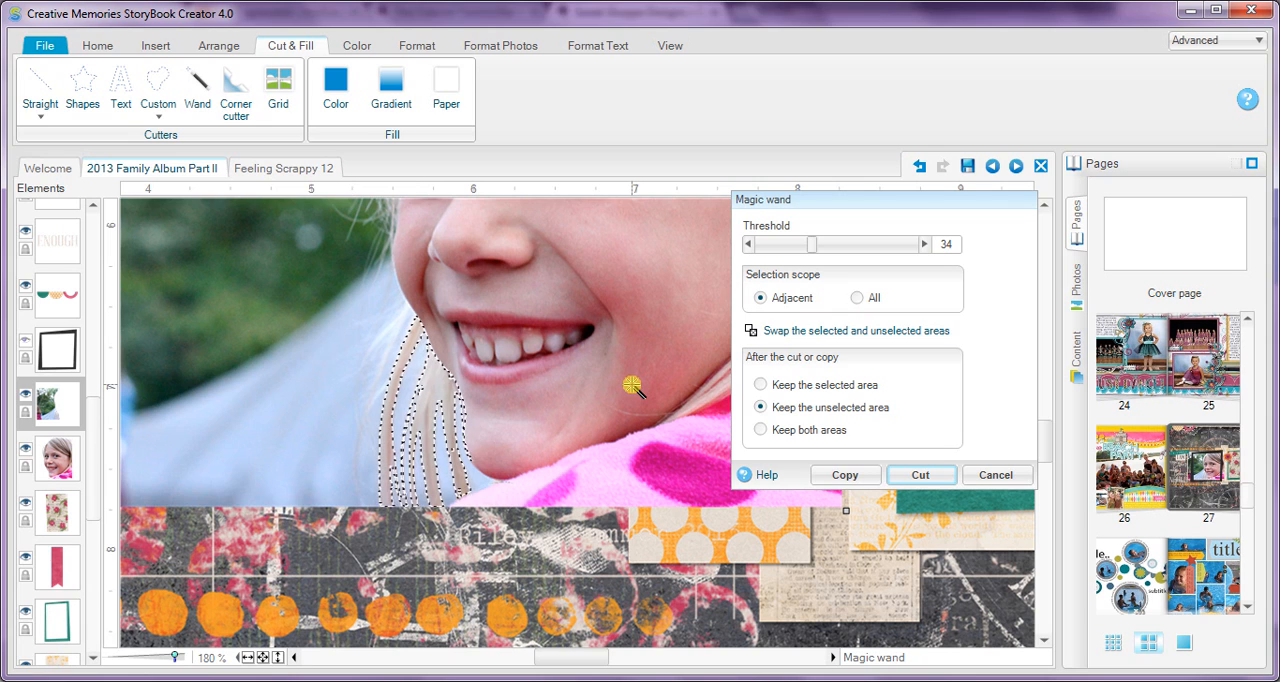
Step: Lower the wand threshold to 10 and add the finer outer hair strands beside the girl's chin to the selection
click(400, 322)
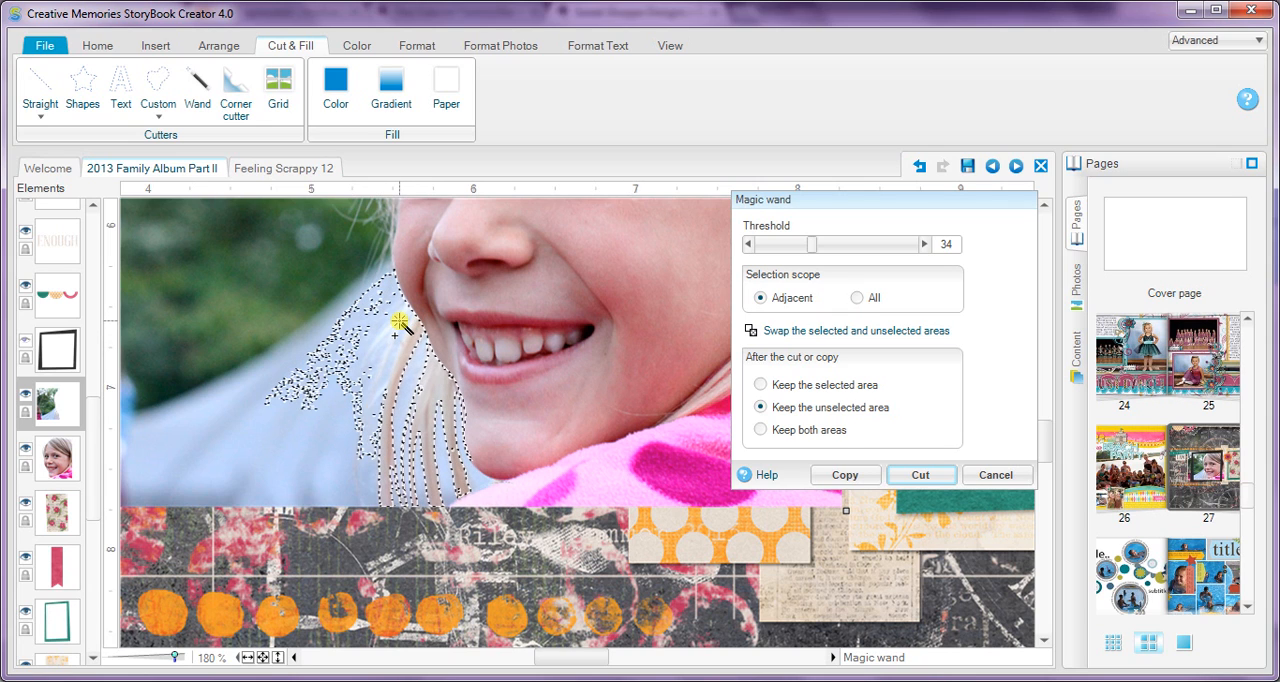
key(ctrl+z)
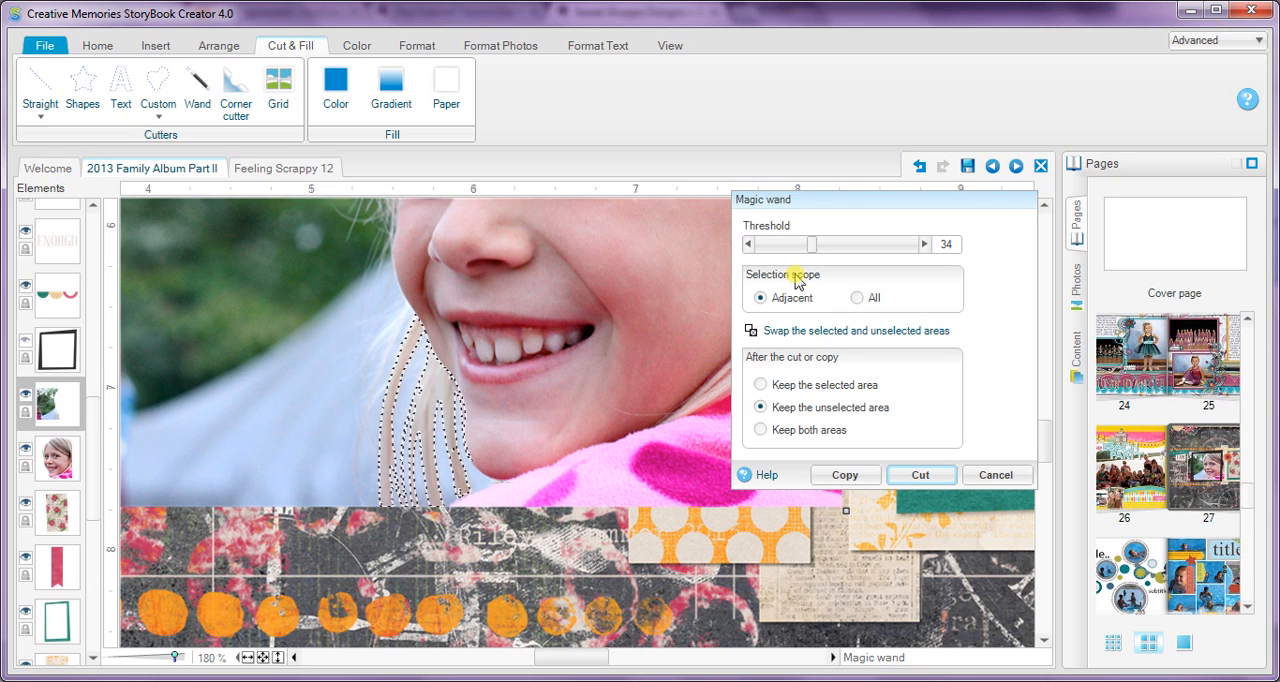
drag(814, 244, 776, 245)
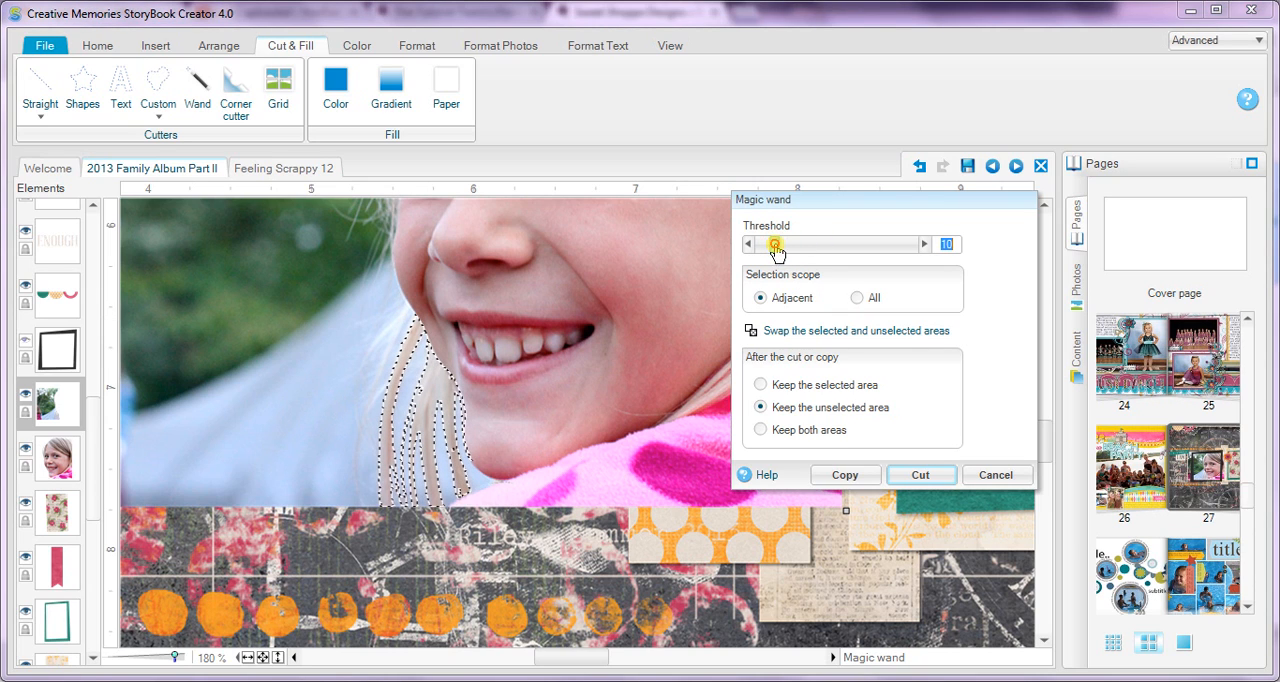
click(399, 349)
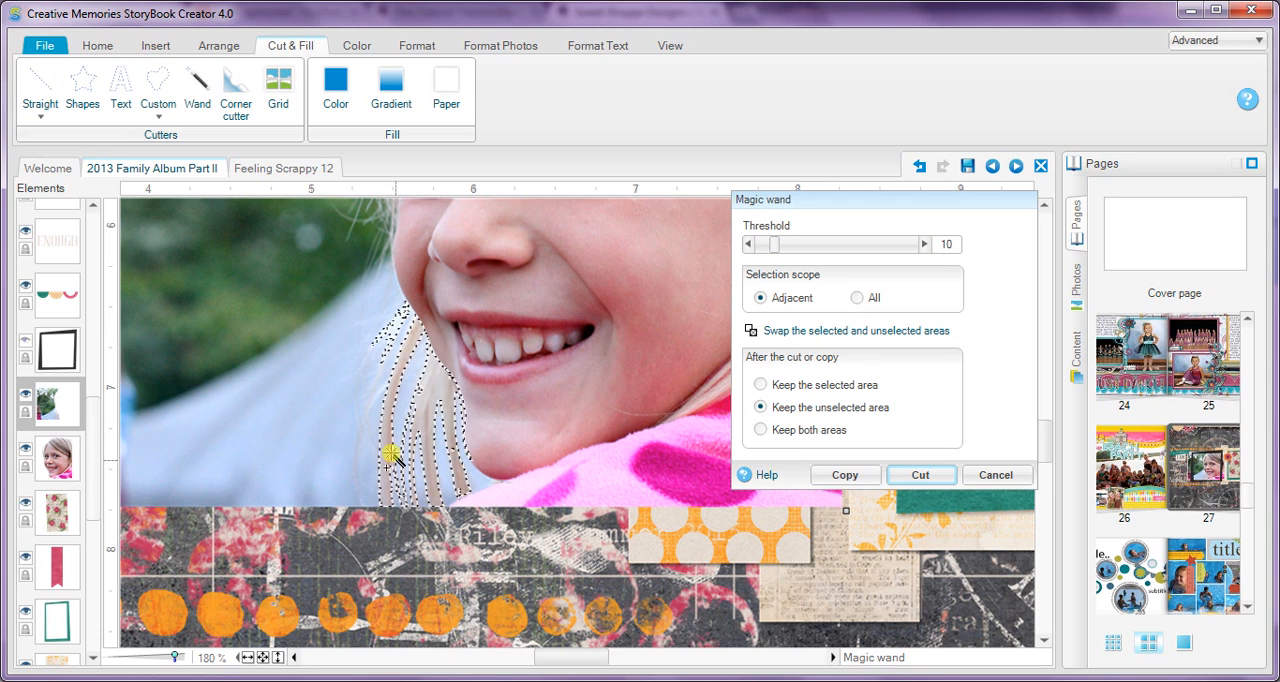
click(357, 444)
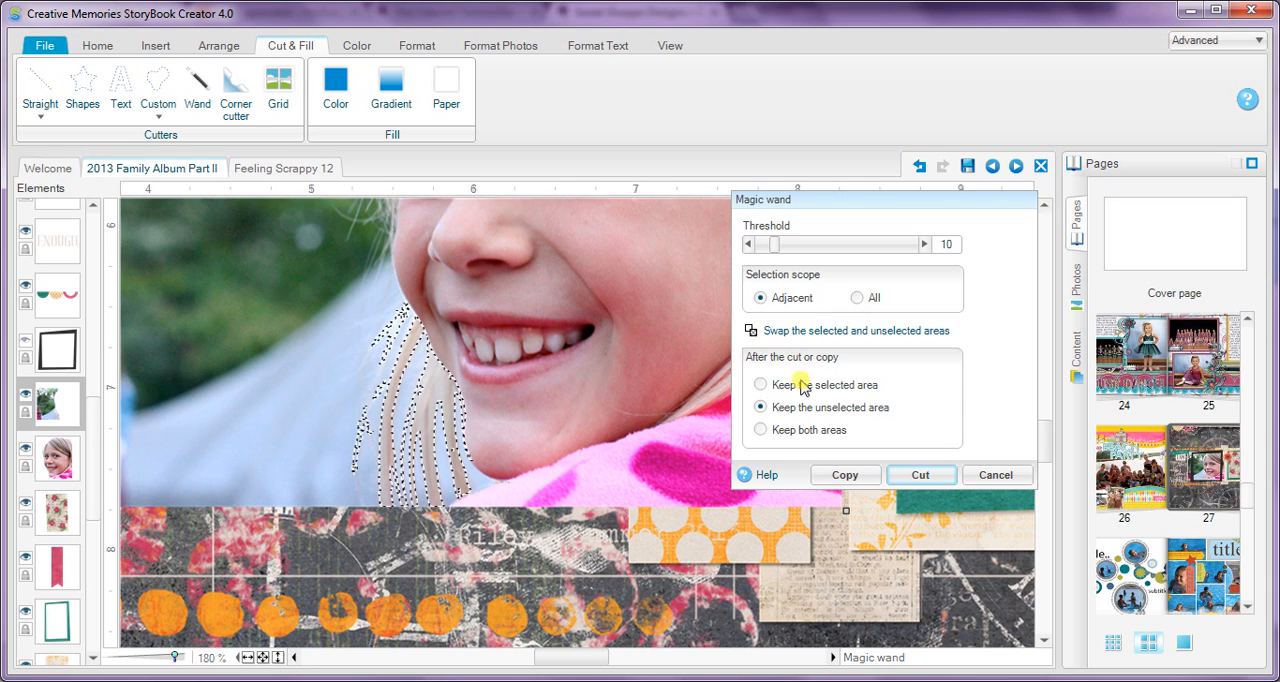
Step: Cut out the selected hair strands, keeping both areas
click(760, 429)
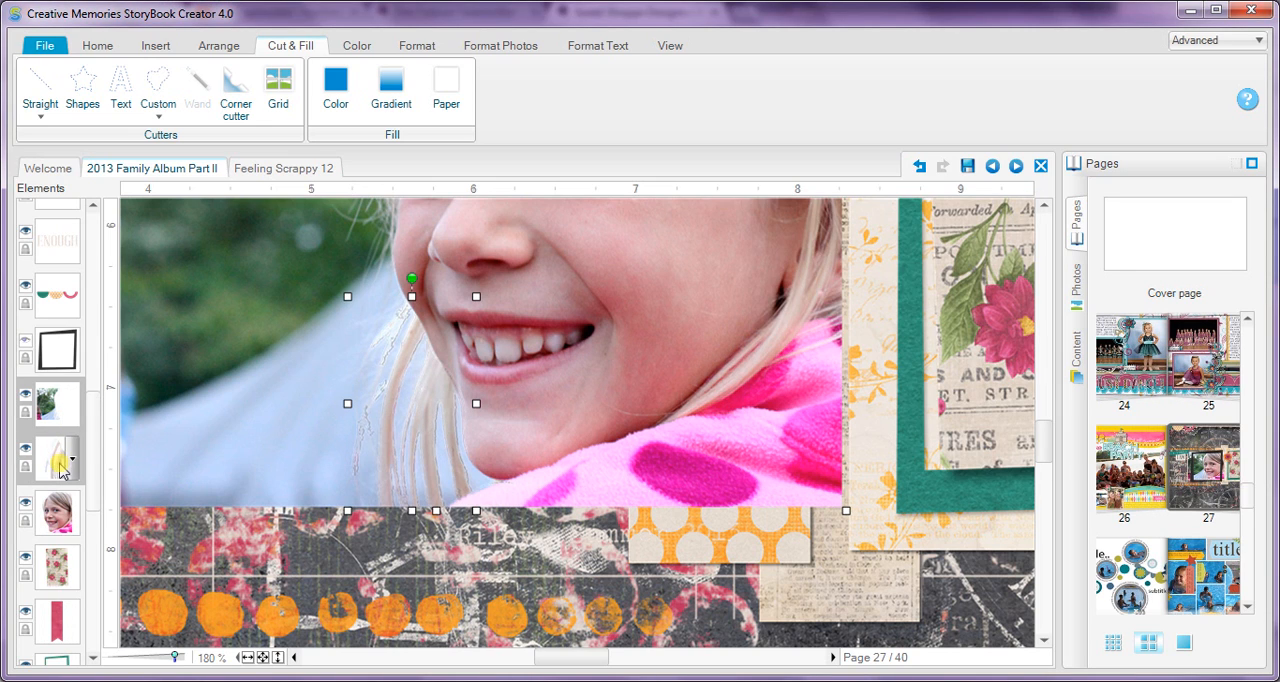
click(57, 508)
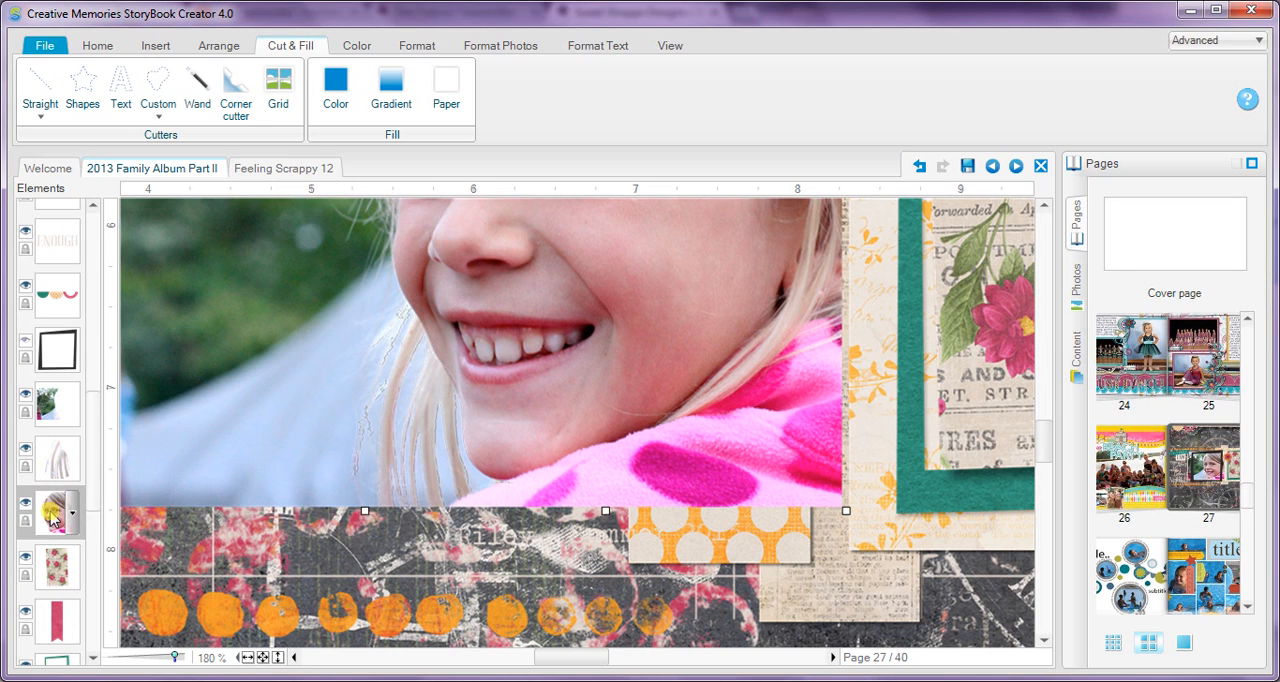
ctrl+click(50, 465)
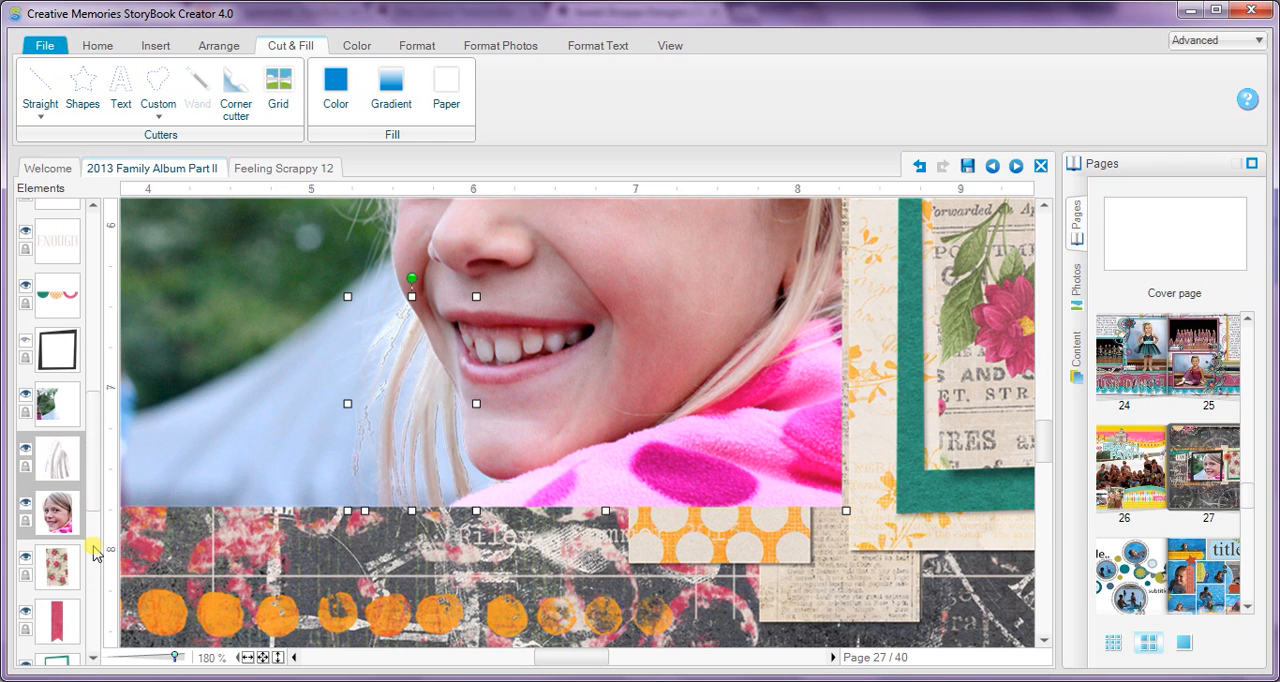
Step: Convert only the background piece to black and white with the Standard television method
click(50, 417)
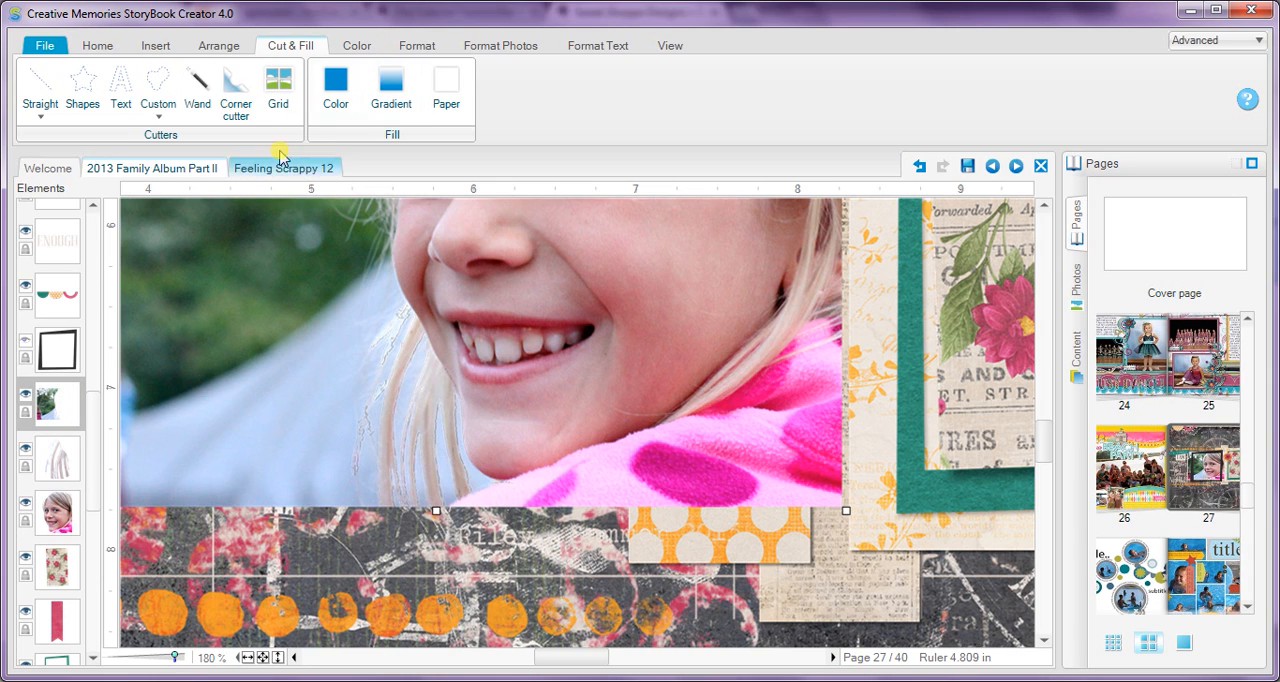
click(352, 48)
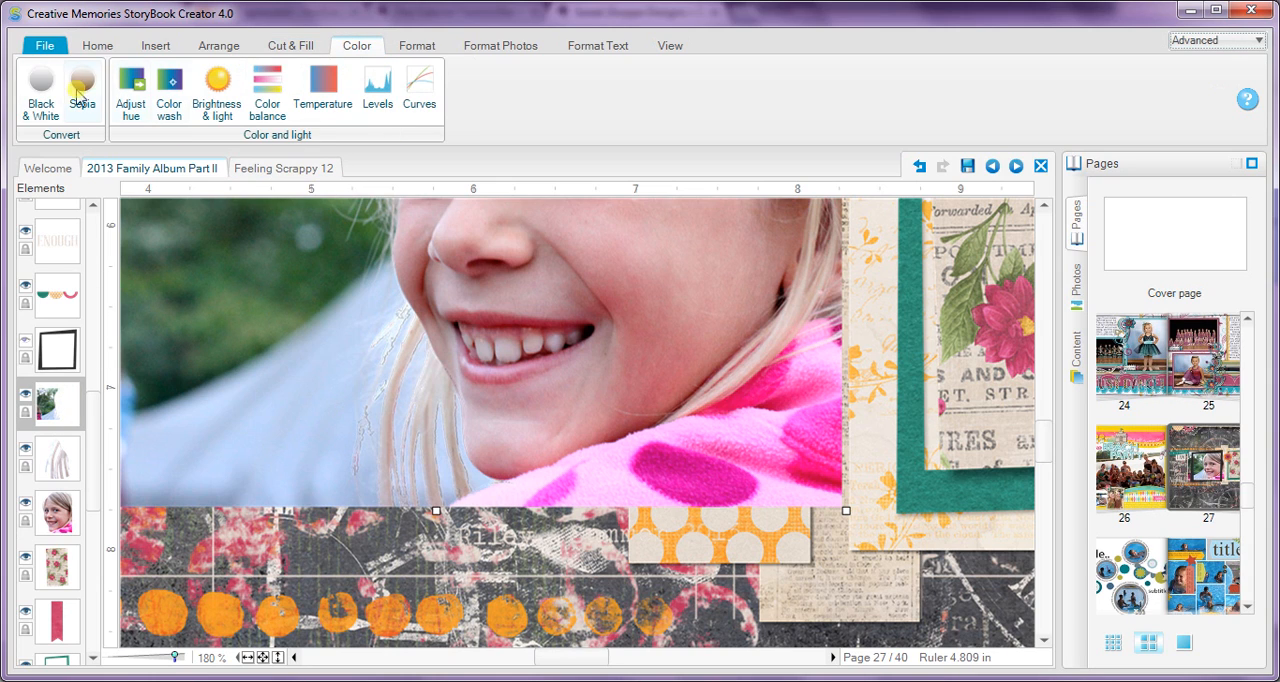
click(37, 110)
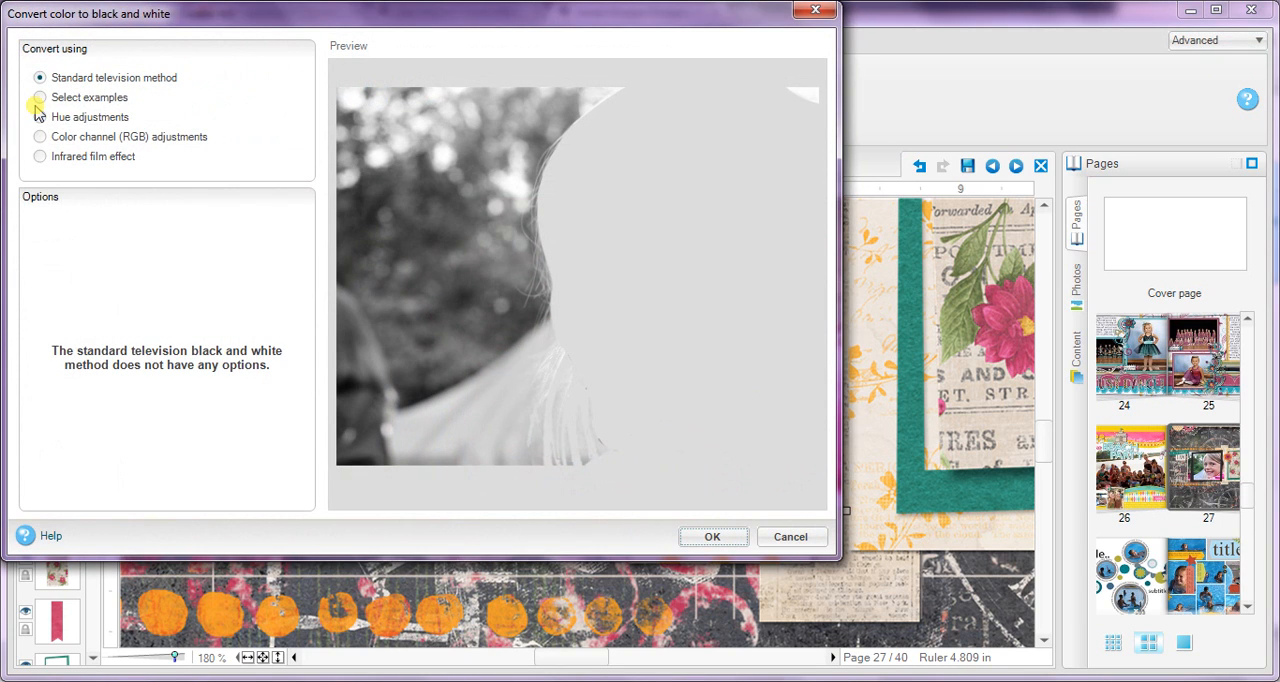
click(79, 103)
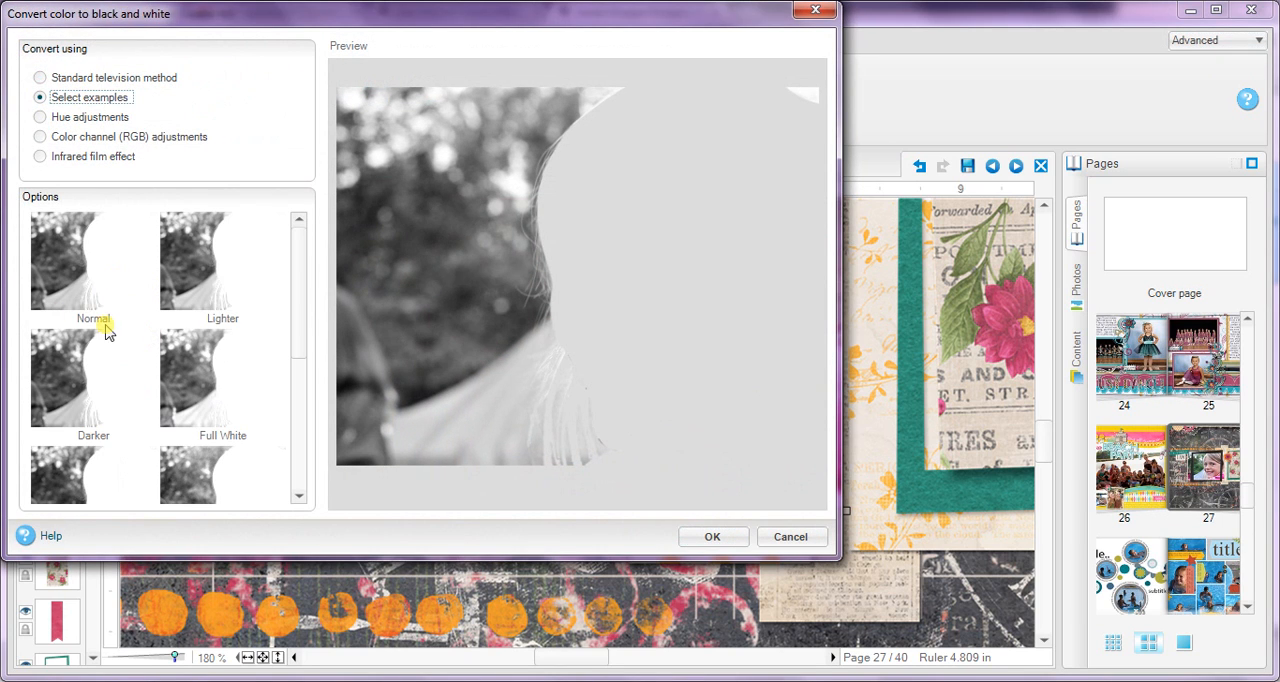
click(62, 80)
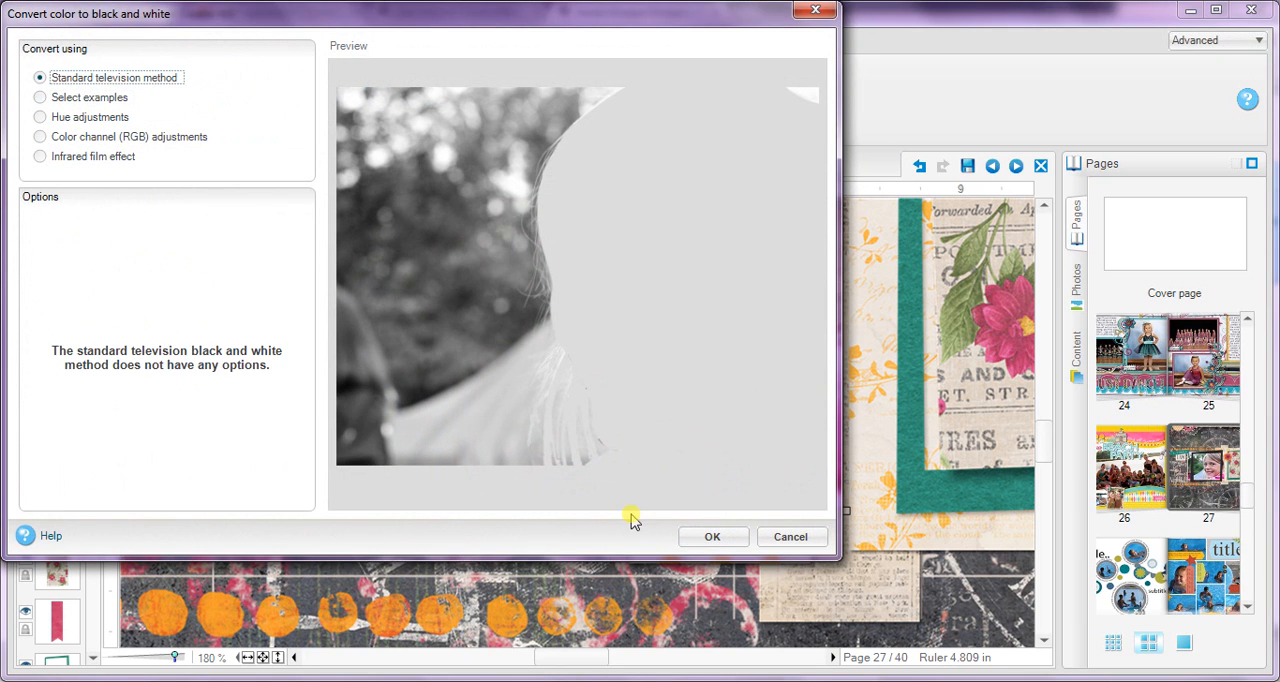
click(712, 538)
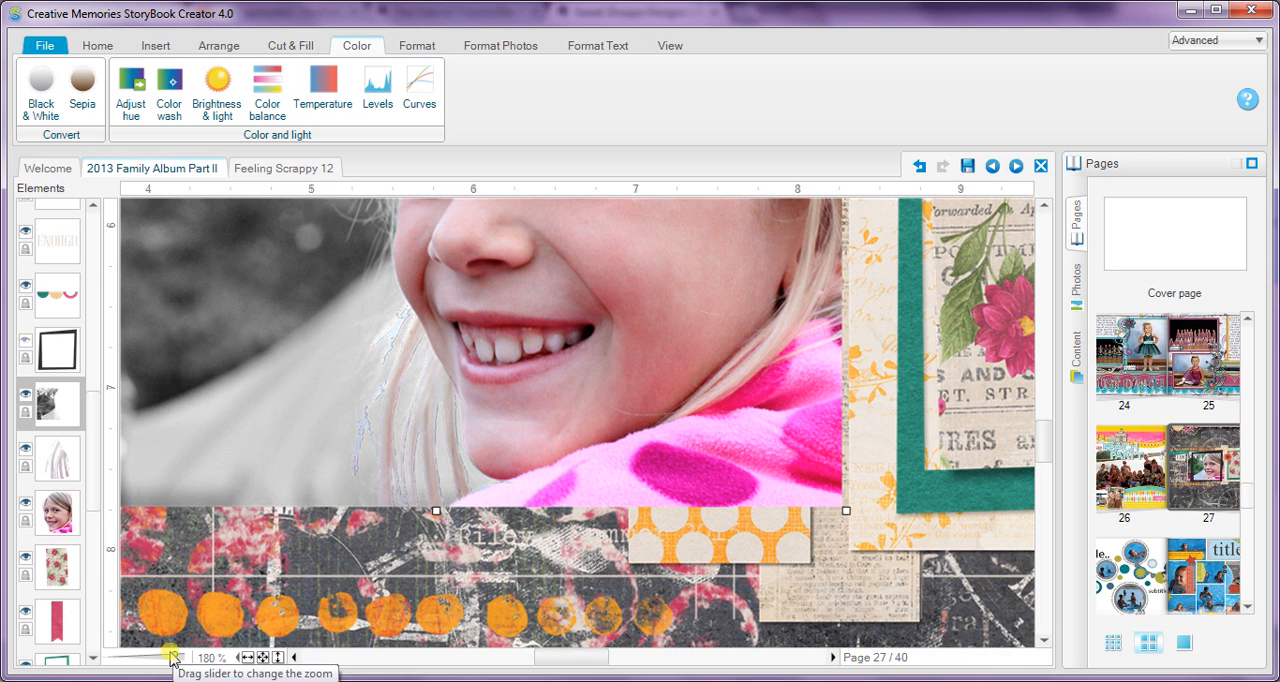
Step: Flatten the background, hair strand and girl pieces into one photo
drag(173, 655, 163, 657)
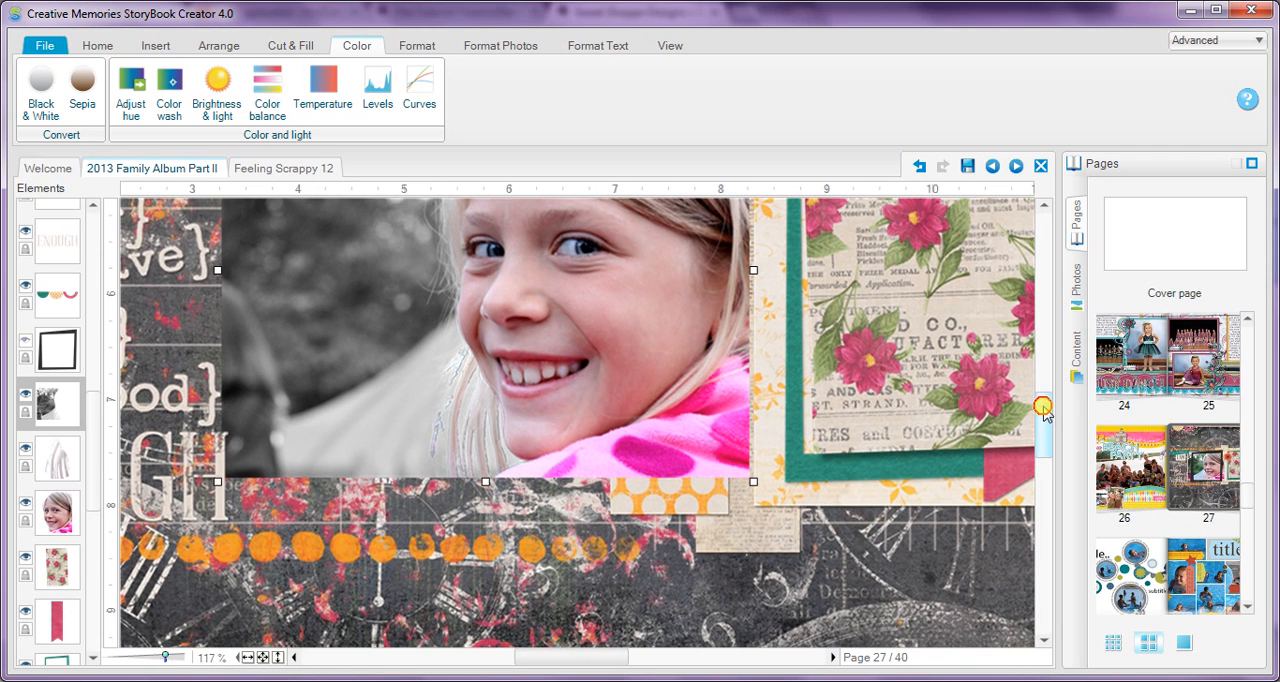
drag(1045, 421, 1043, 402)
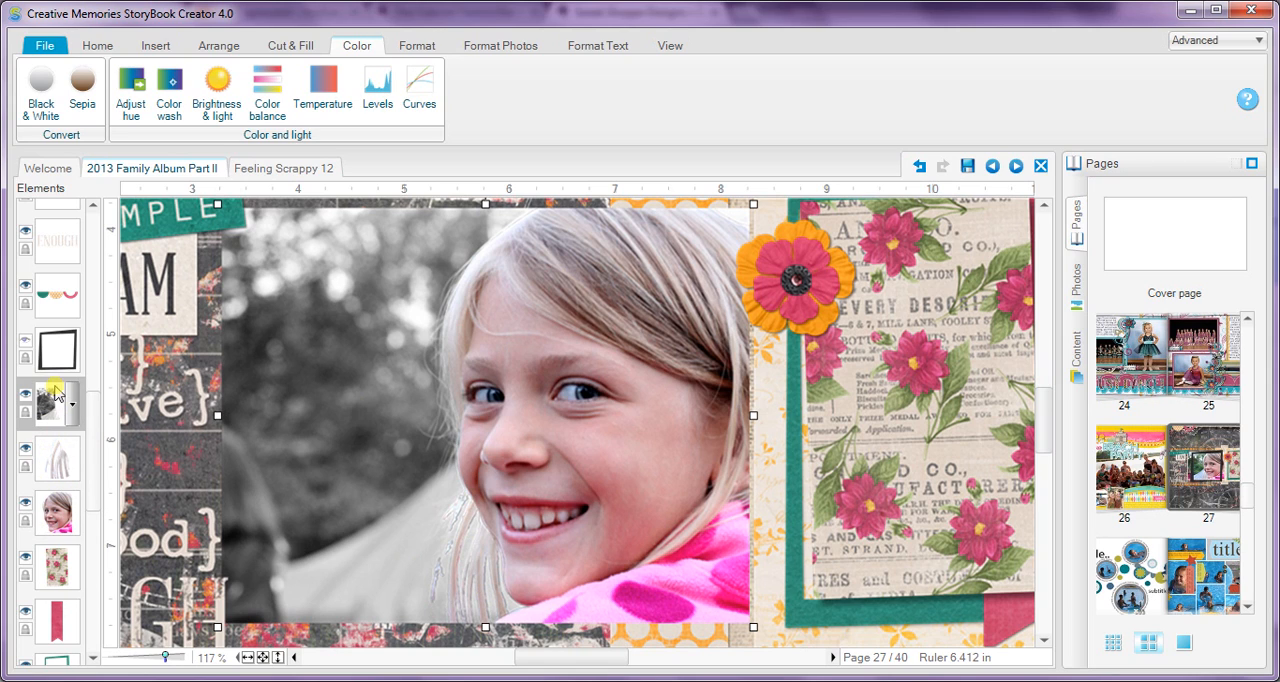
click(46, 466)
ctrl+click(53, 516)
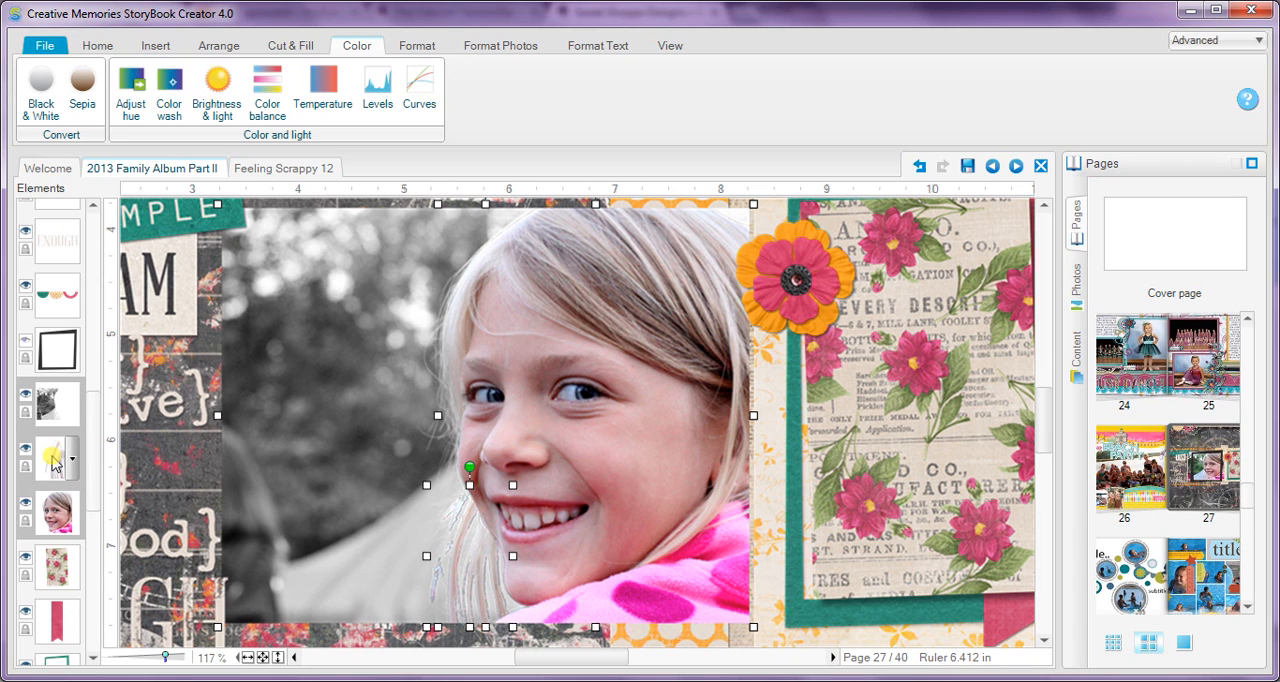
right_click(53, 460)
click(112, 648)
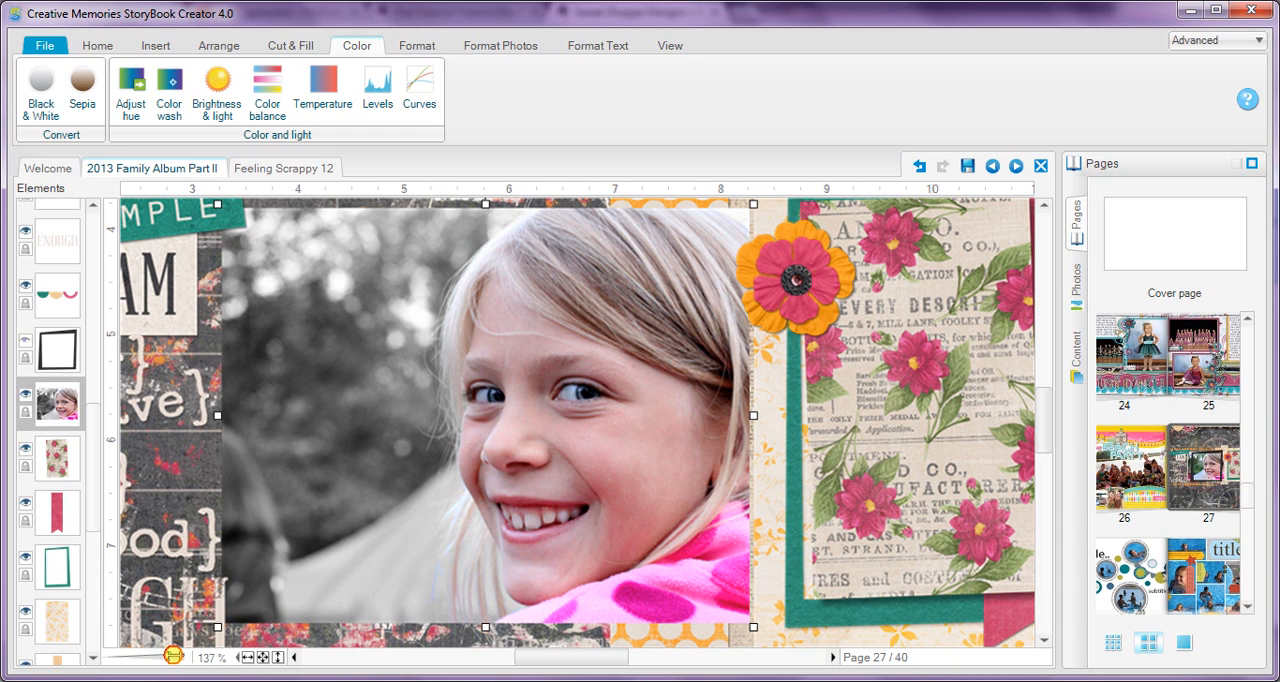
Step: Trace a narrow curved-path cutout around the bluish outer hair strands beside the chin, down to the photo's lower edge
drag(173, 655, 181, 656)
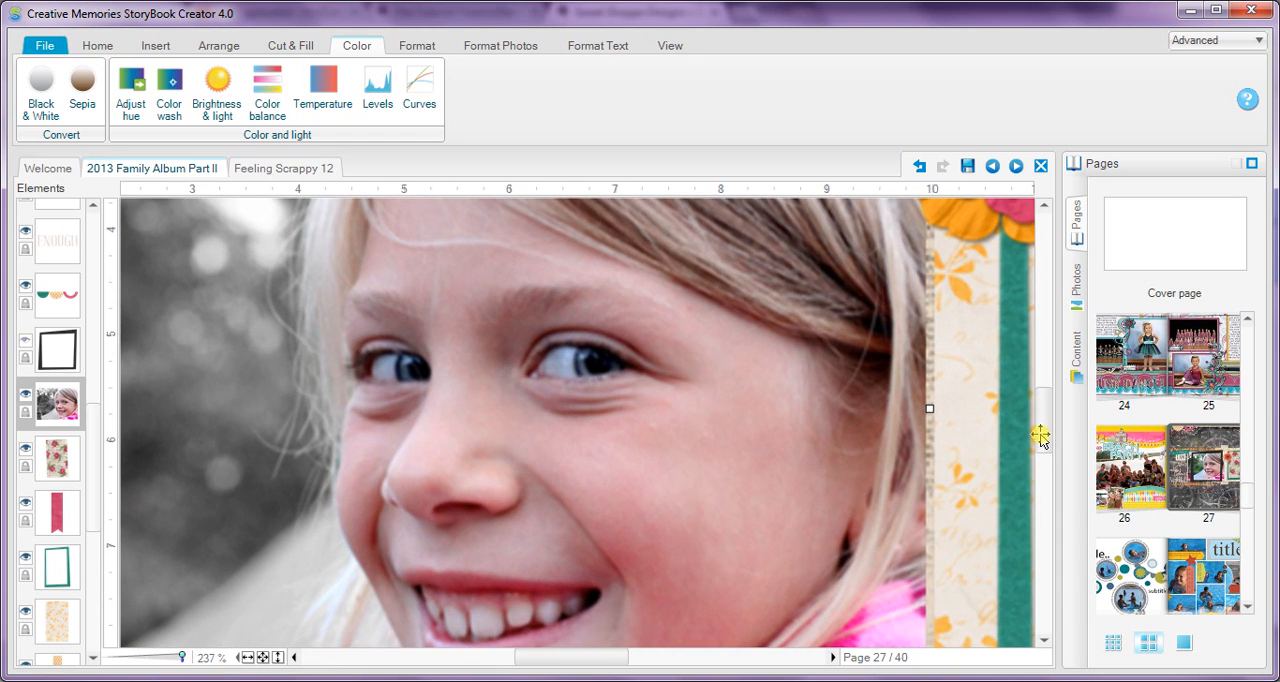
click(1046, 458)
drag(1046, 463, 1046, 467)
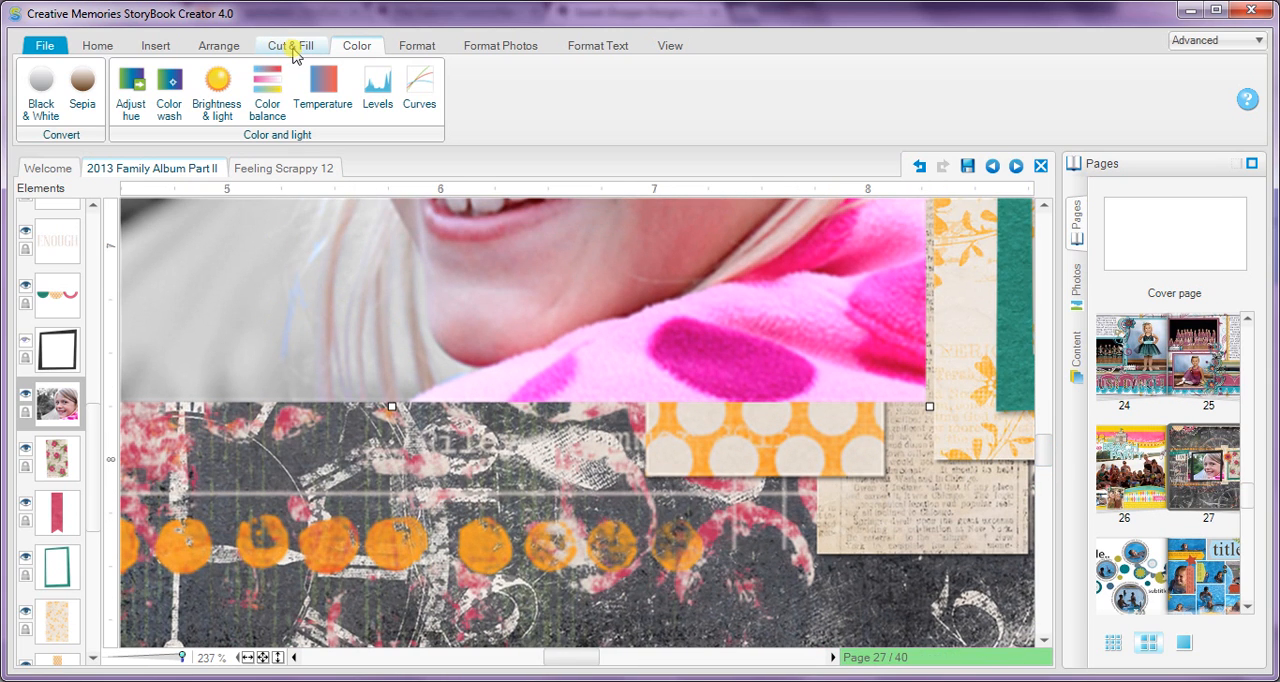
click(289, 45)
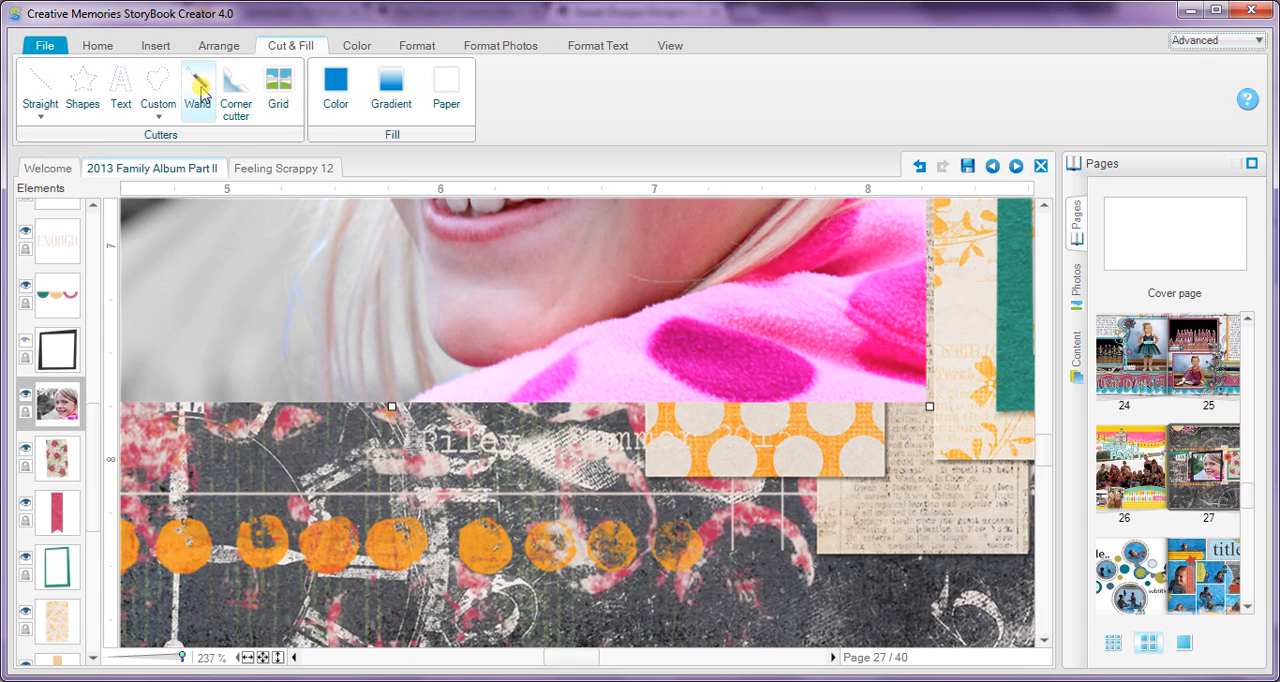
click(158, 100)
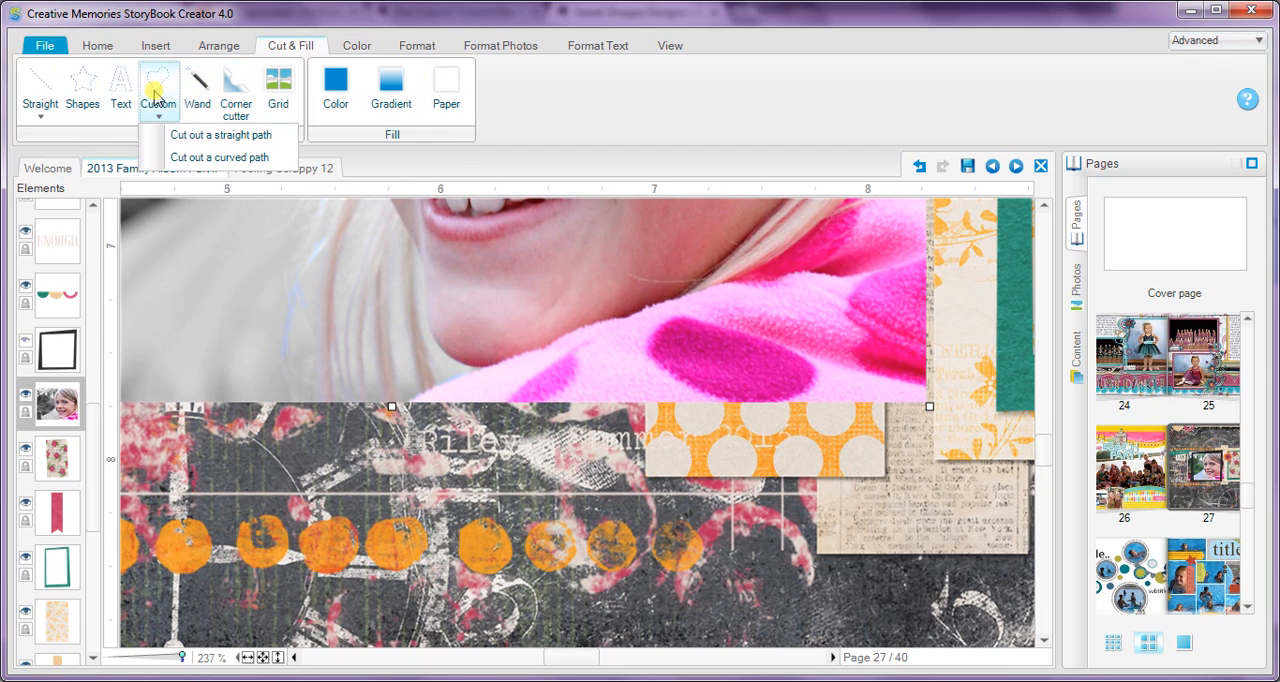
click(176, 158)
drag(246, 137, 631, 225)
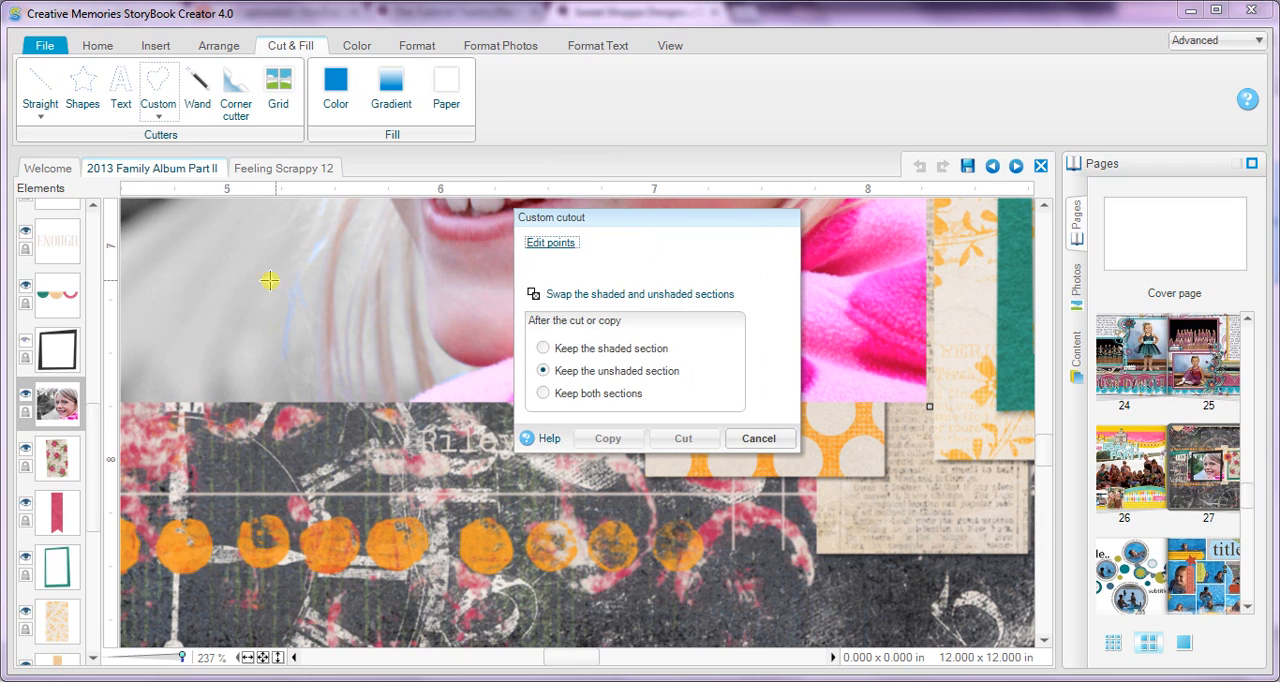
click(294, 264)
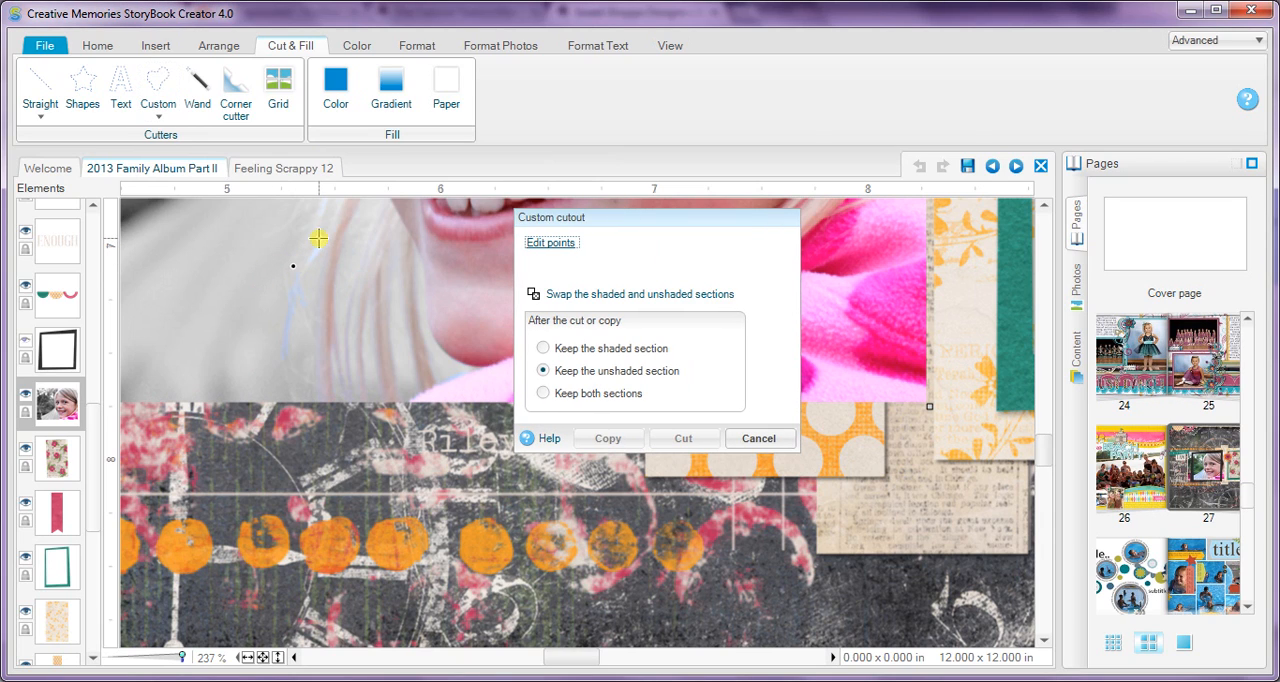
click(325, 254)
click(313, 307)
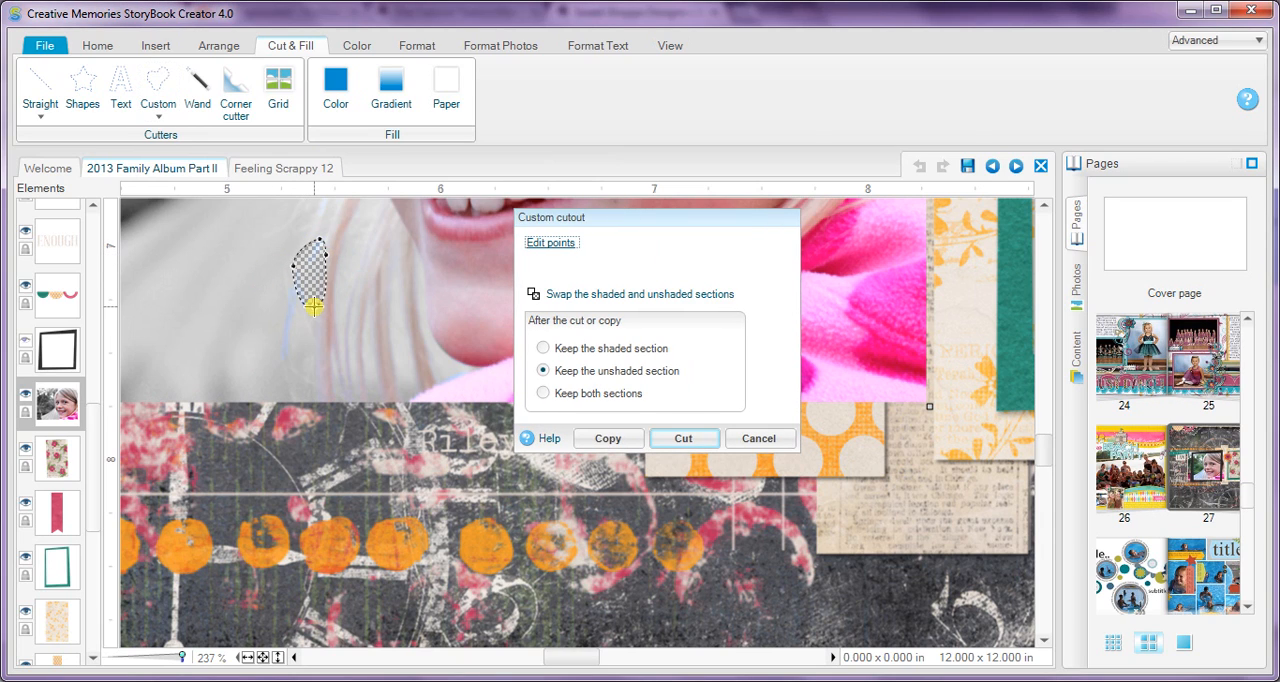
click(302, 382)
click(267, 398)
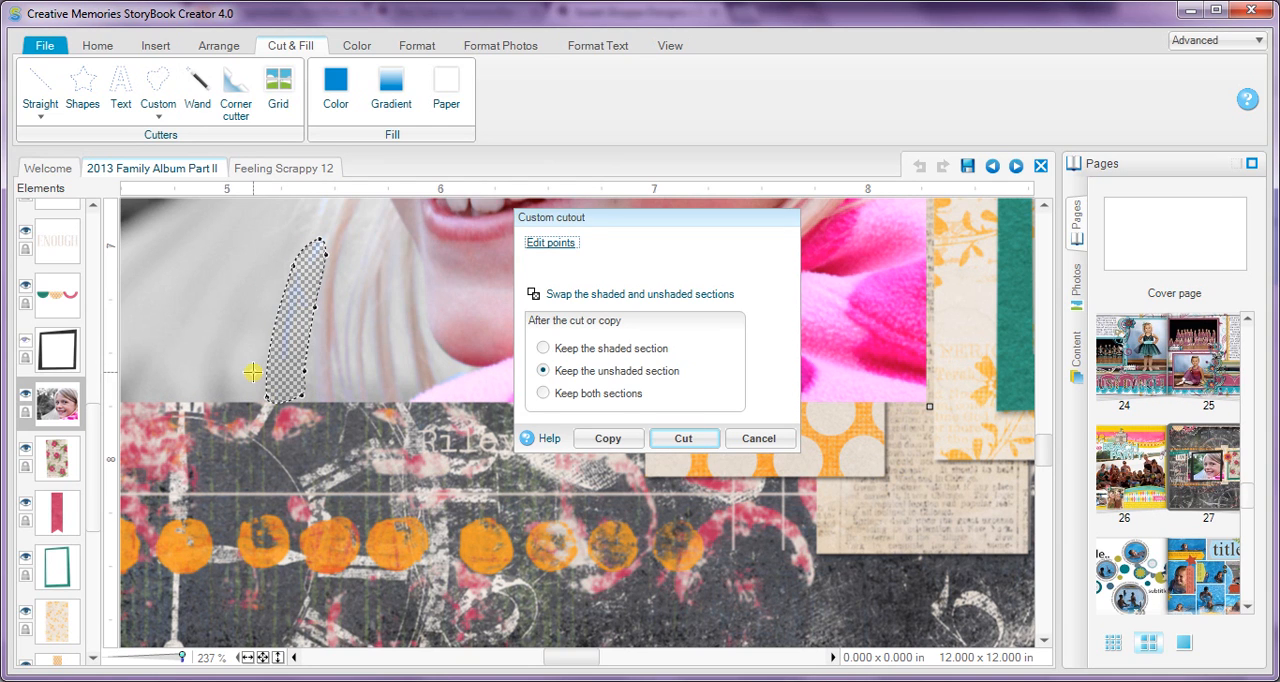
Step: Cut the photo along the traced sliver, keeping both sections, and deselect the pieces
click(567, 395)
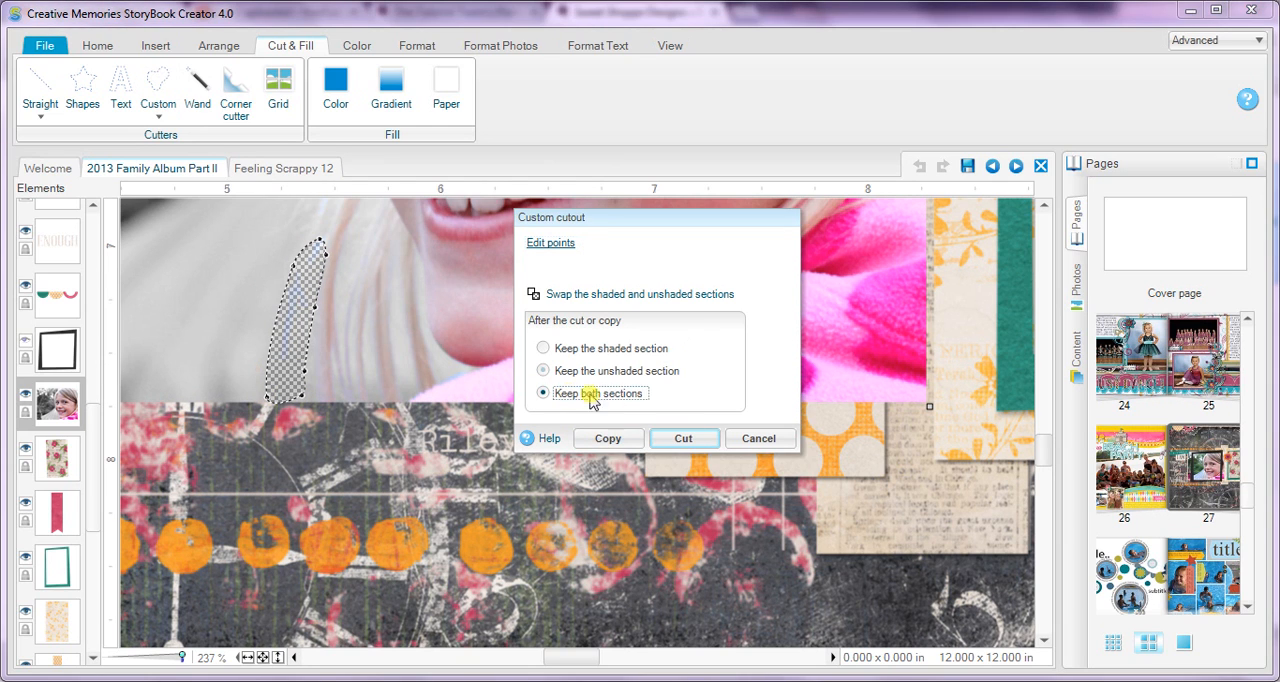
click(707, 439)
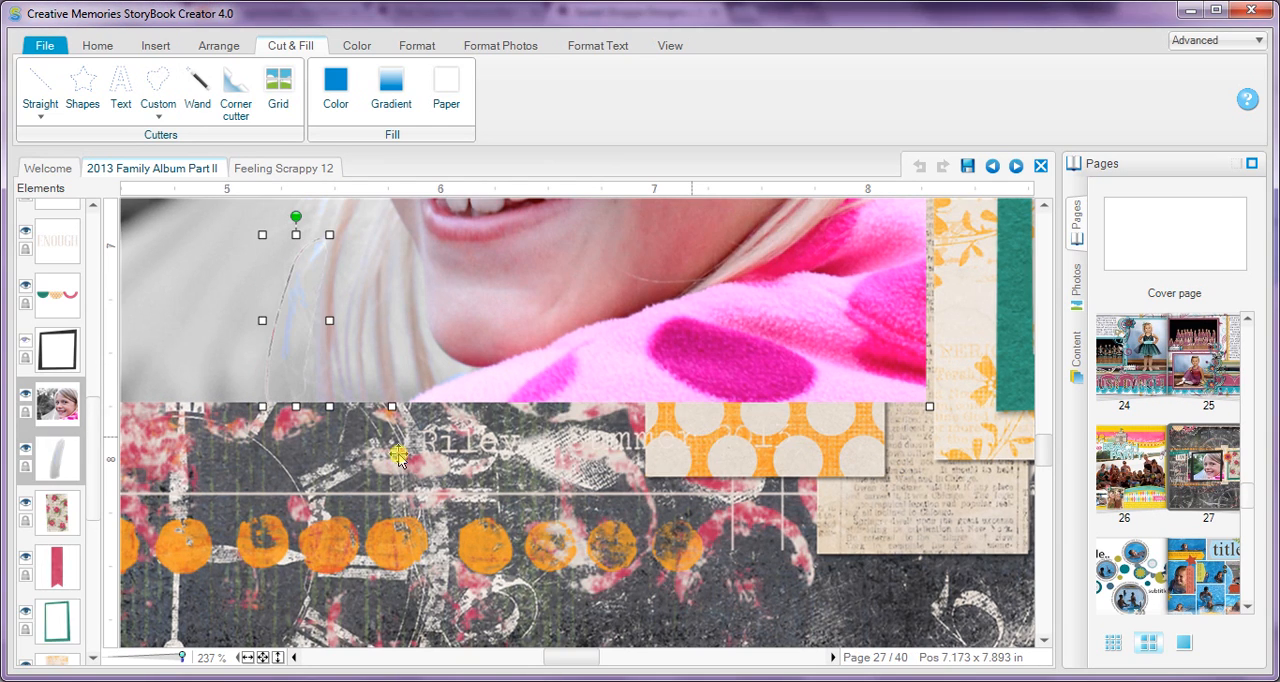
click(206, 474)
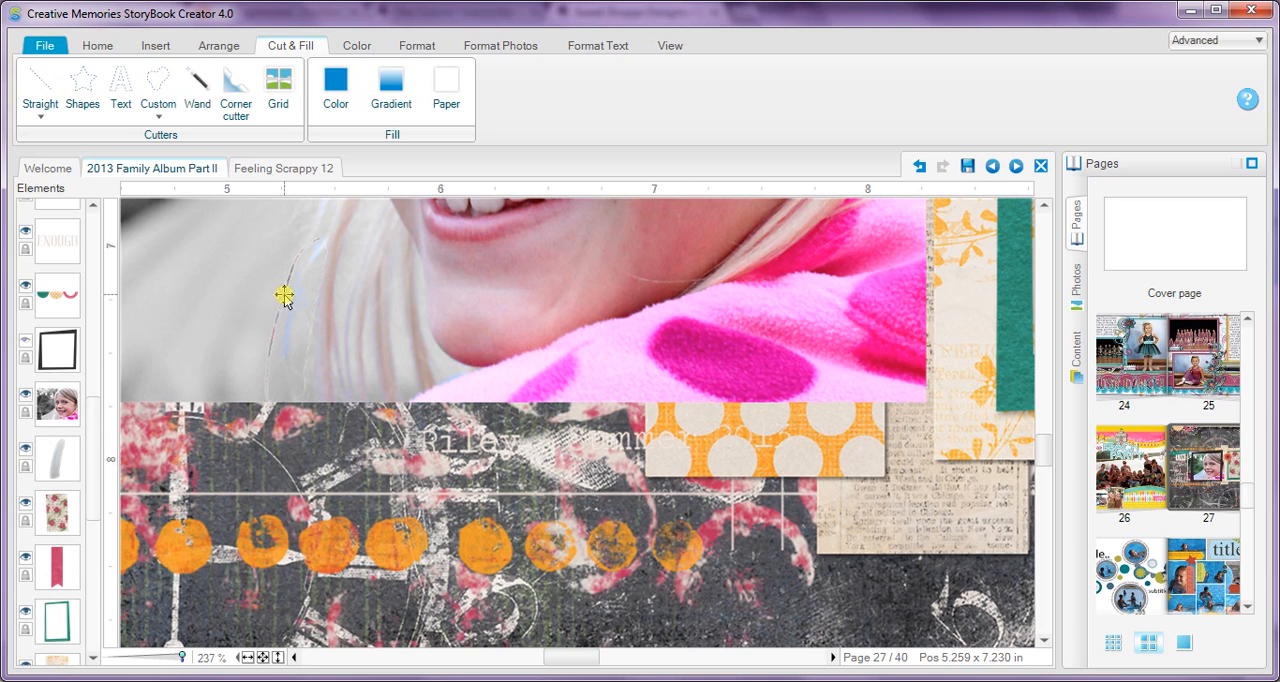
Step: Convert the cut-out hair sliver to black and white
click(52, 466)
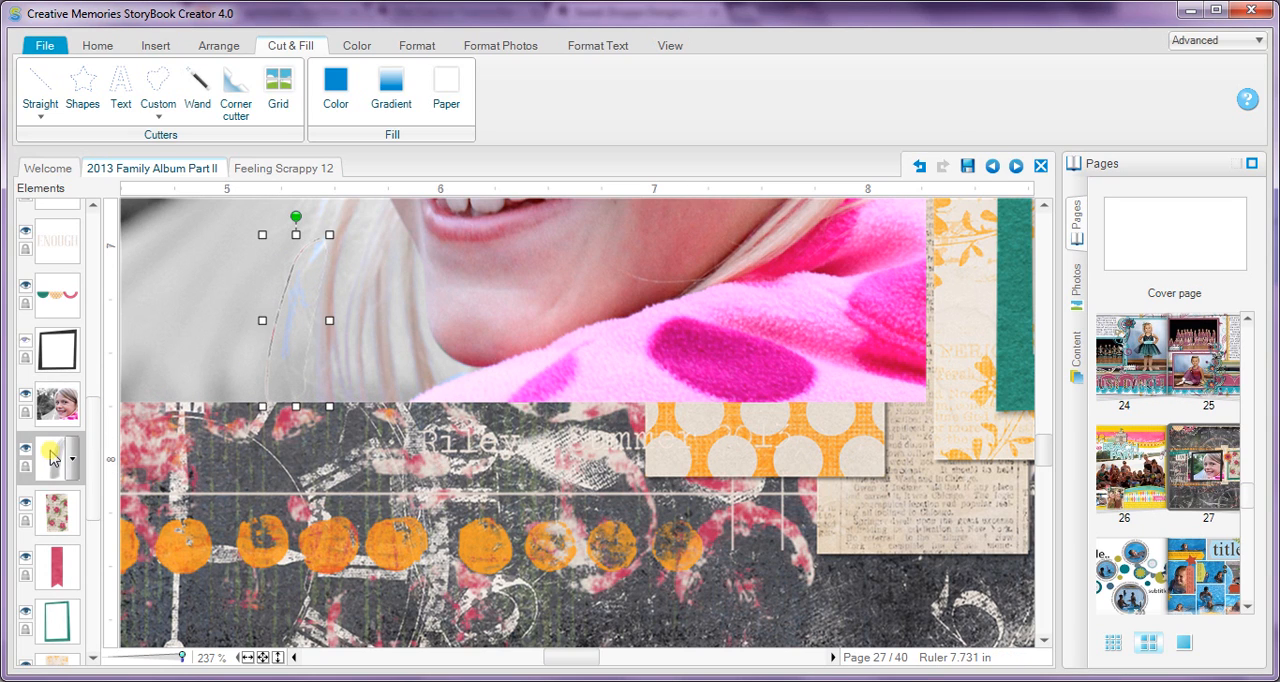
click(353, 46)
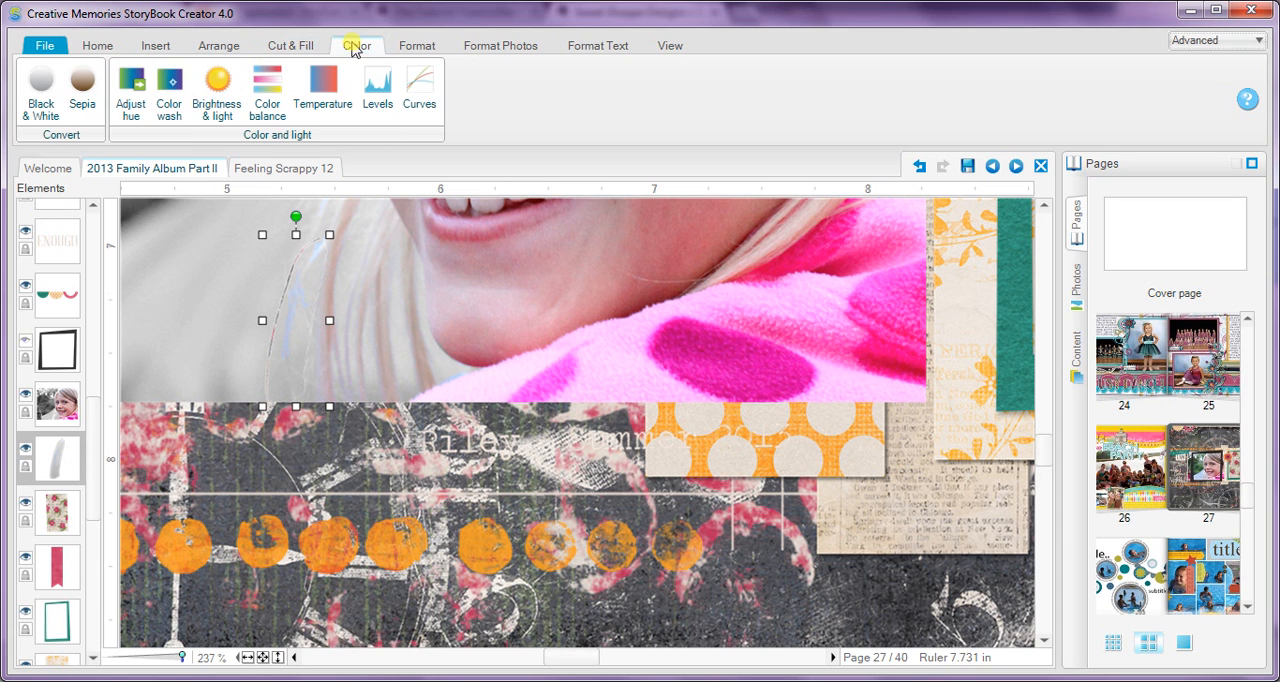
click(40, 95)
click(711, 537)
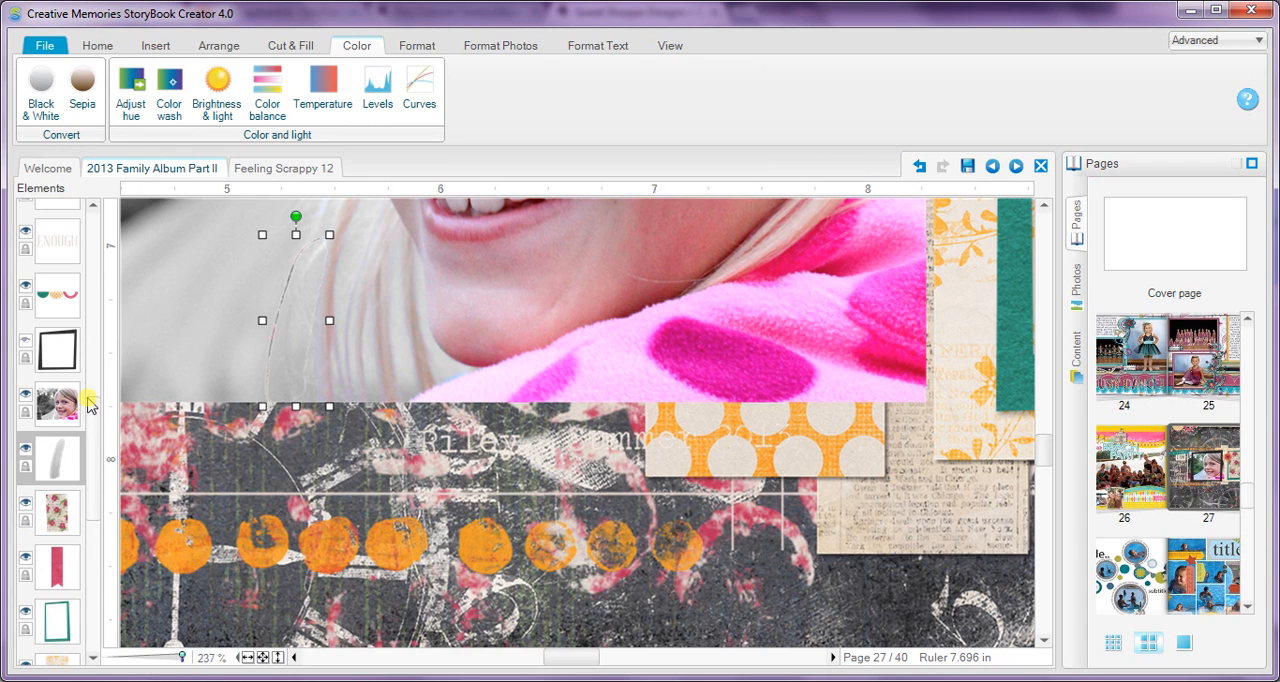
Step: Flatten the black-and-white hair sliver together with the main photo
ctrl+click(52, 408)
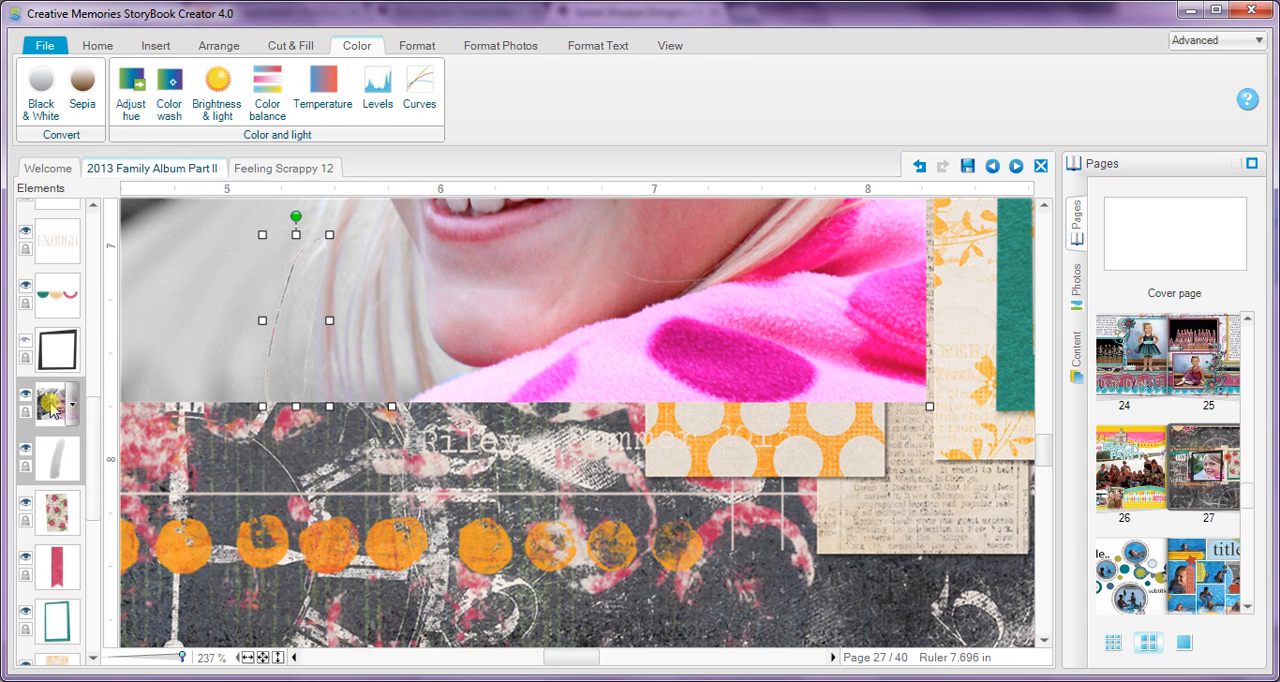
right_click(51, 404)
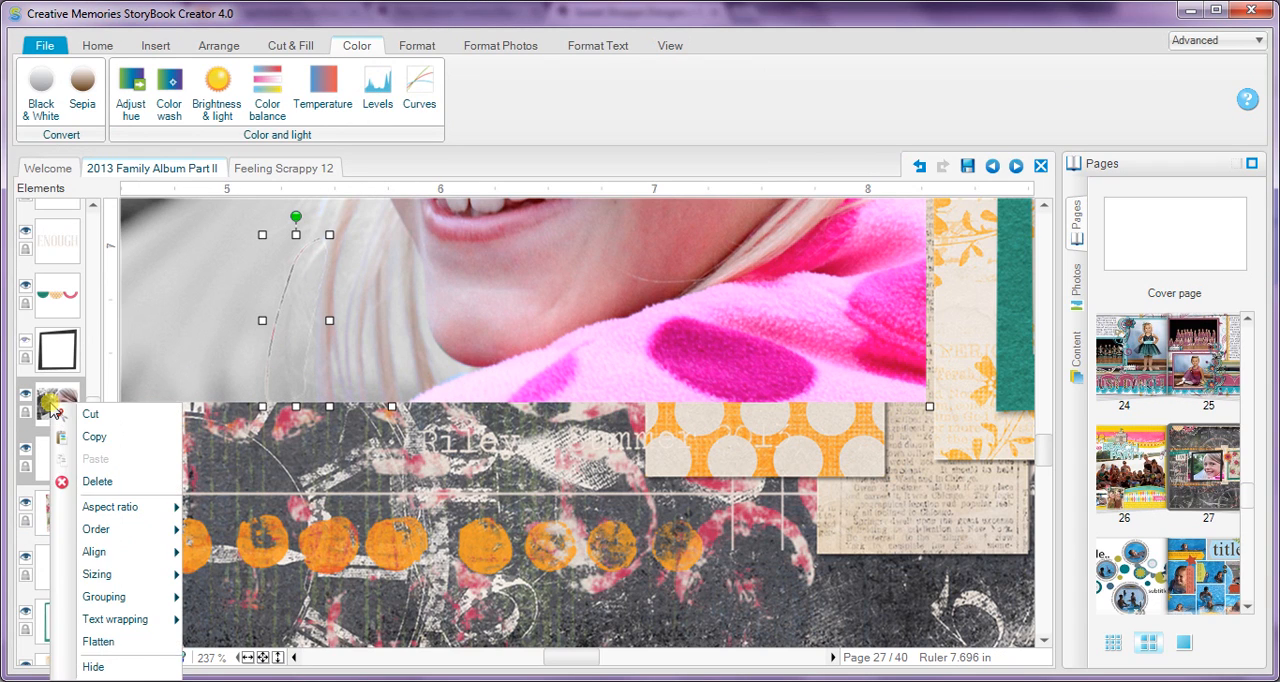
click(105, 646)
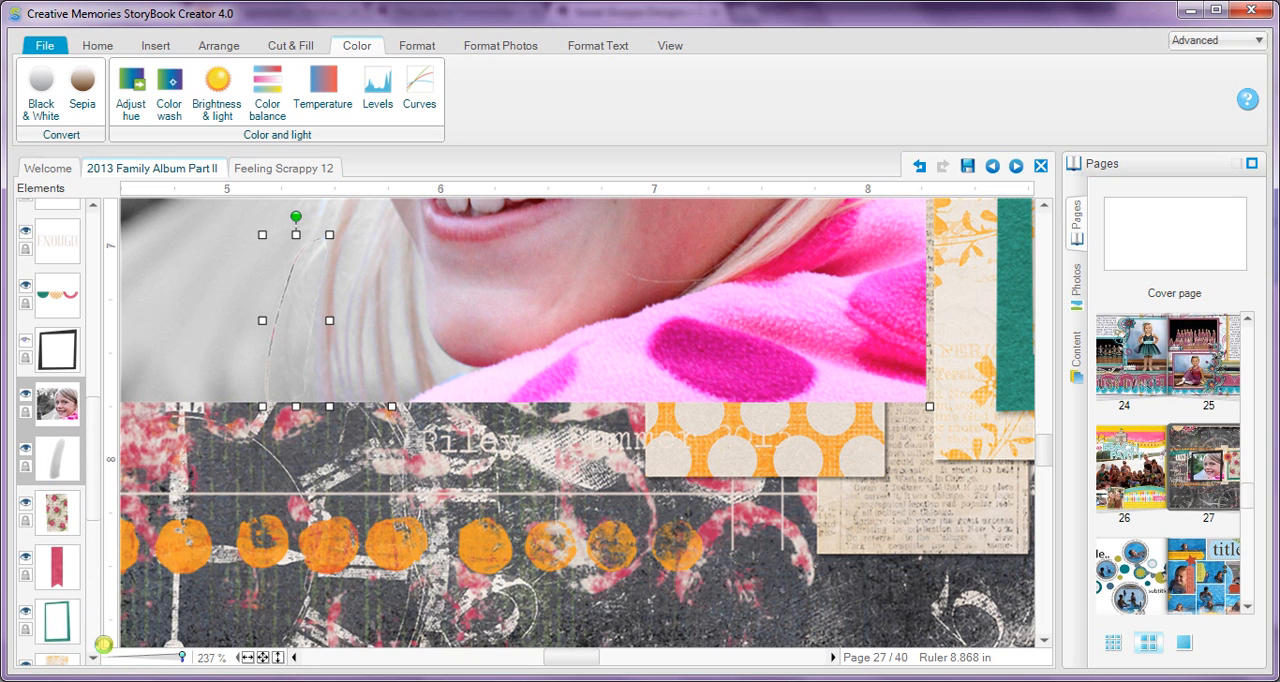
Step: Show the hidden black frame over the photo and deselect the photo
click(262, 657)
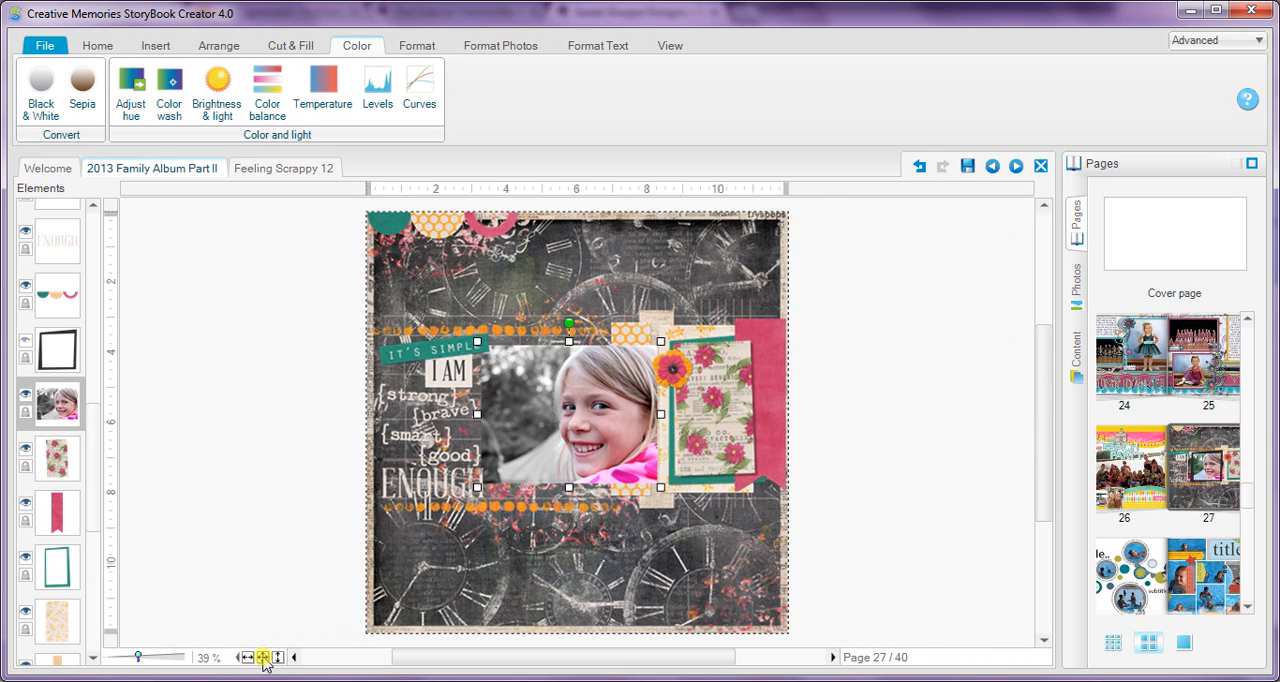
click(26, 341)
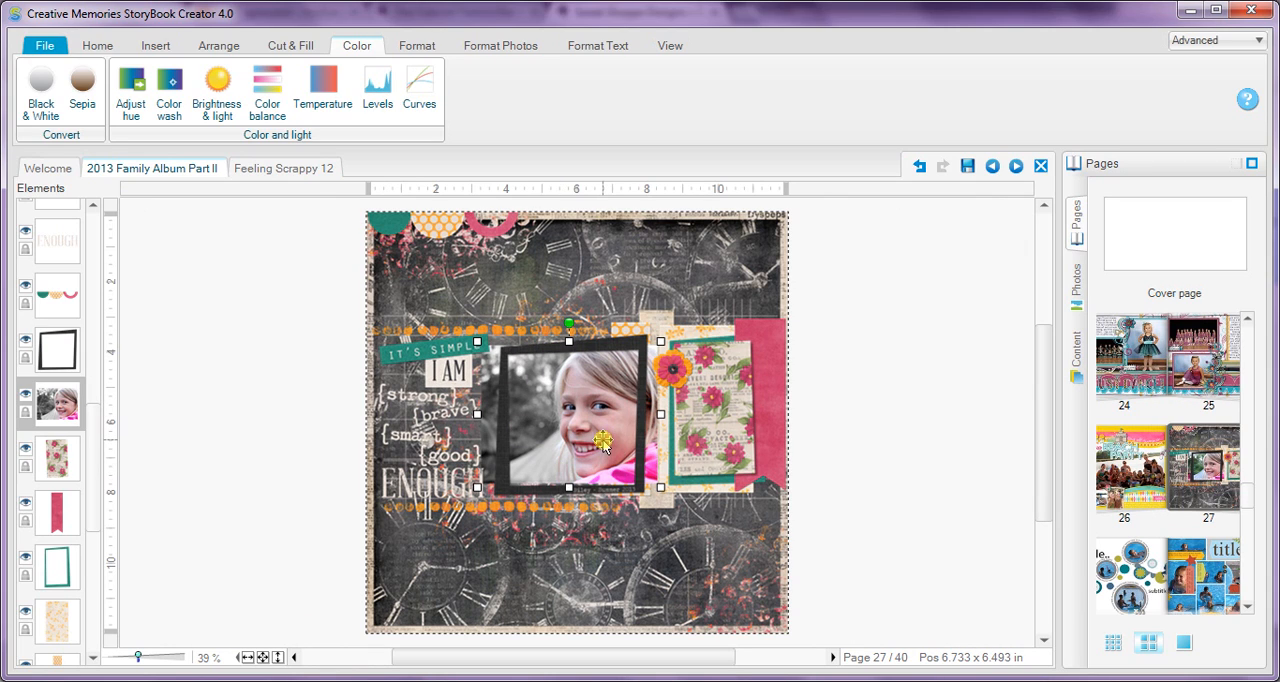
click(416, 46)
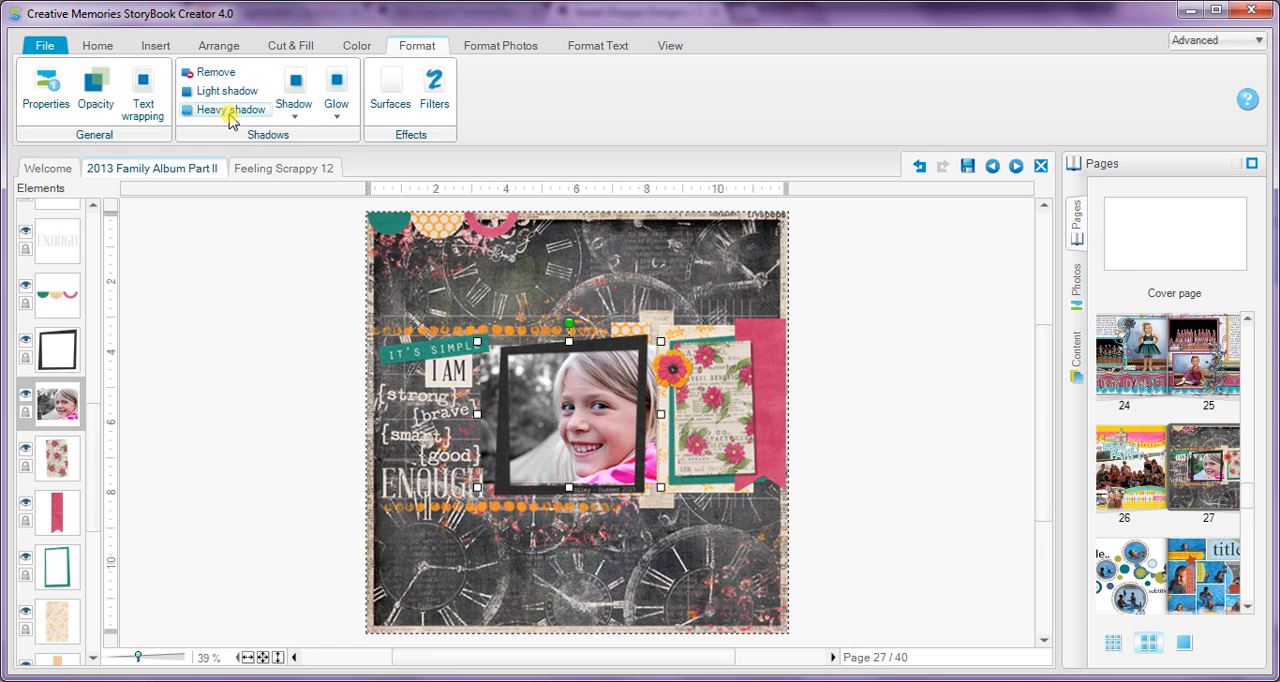
click(872, 462)
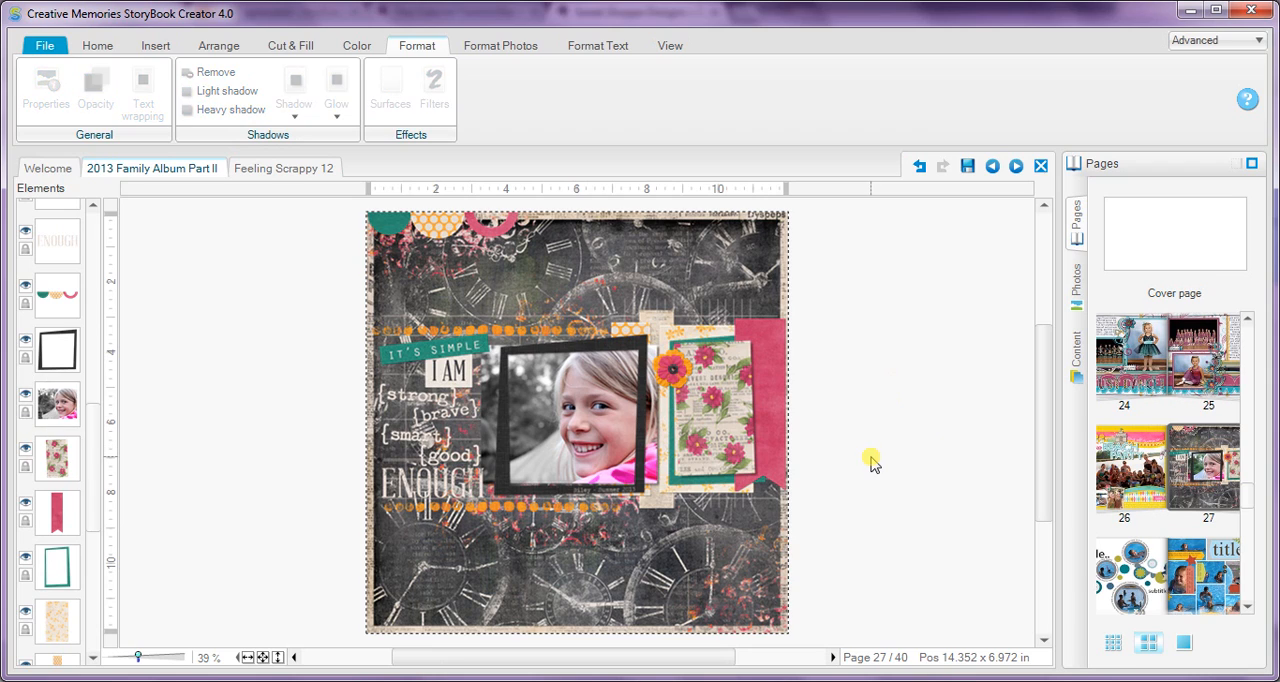